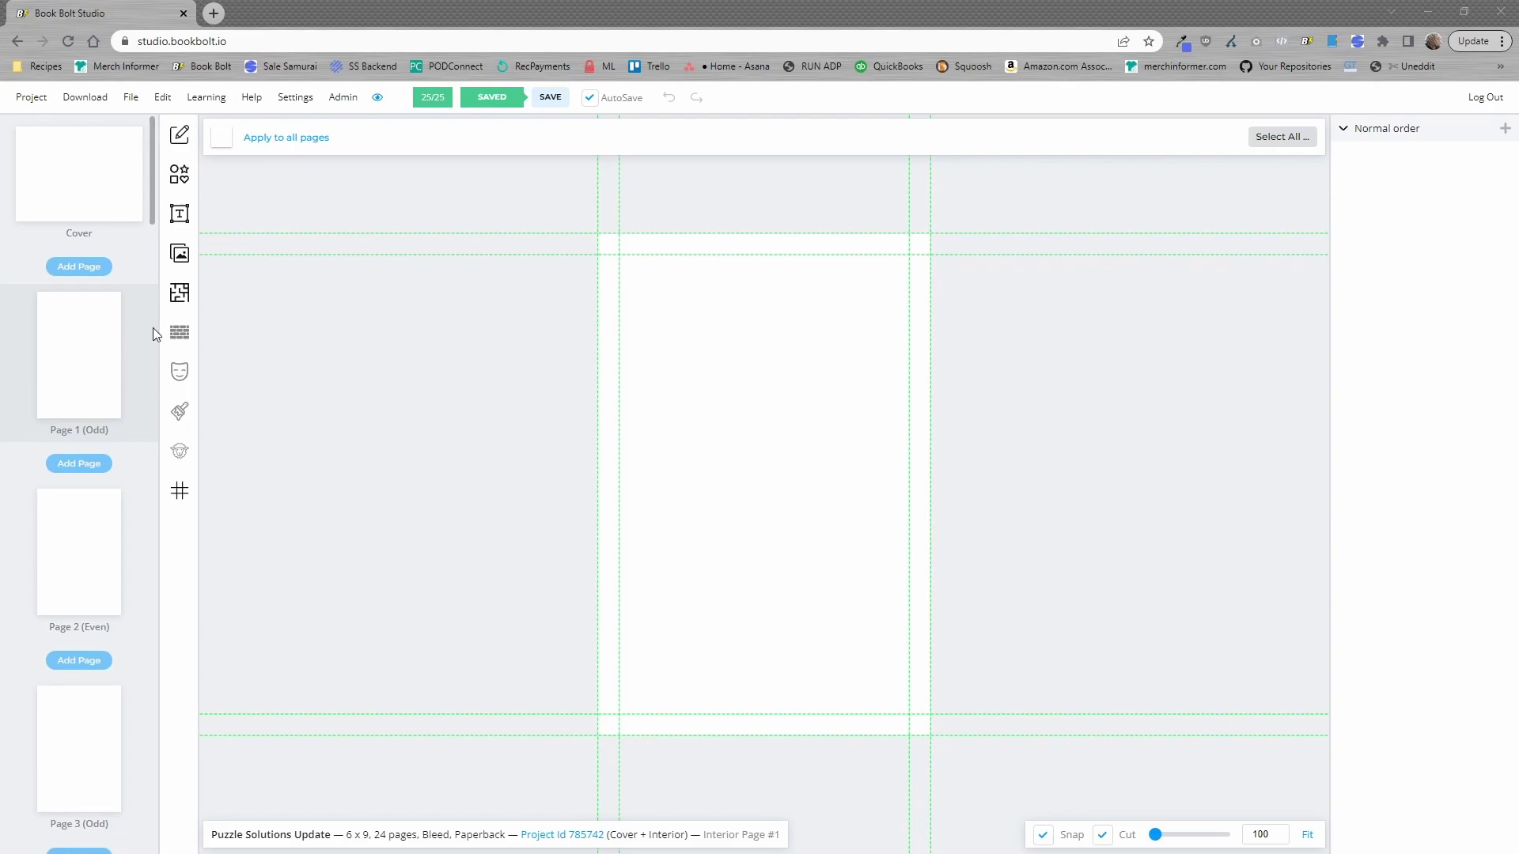
Step: Filter the templates to #Word Puzzle and #Maze, choose Sudoku, and pick Page 1 for it
left_click(180, 294)
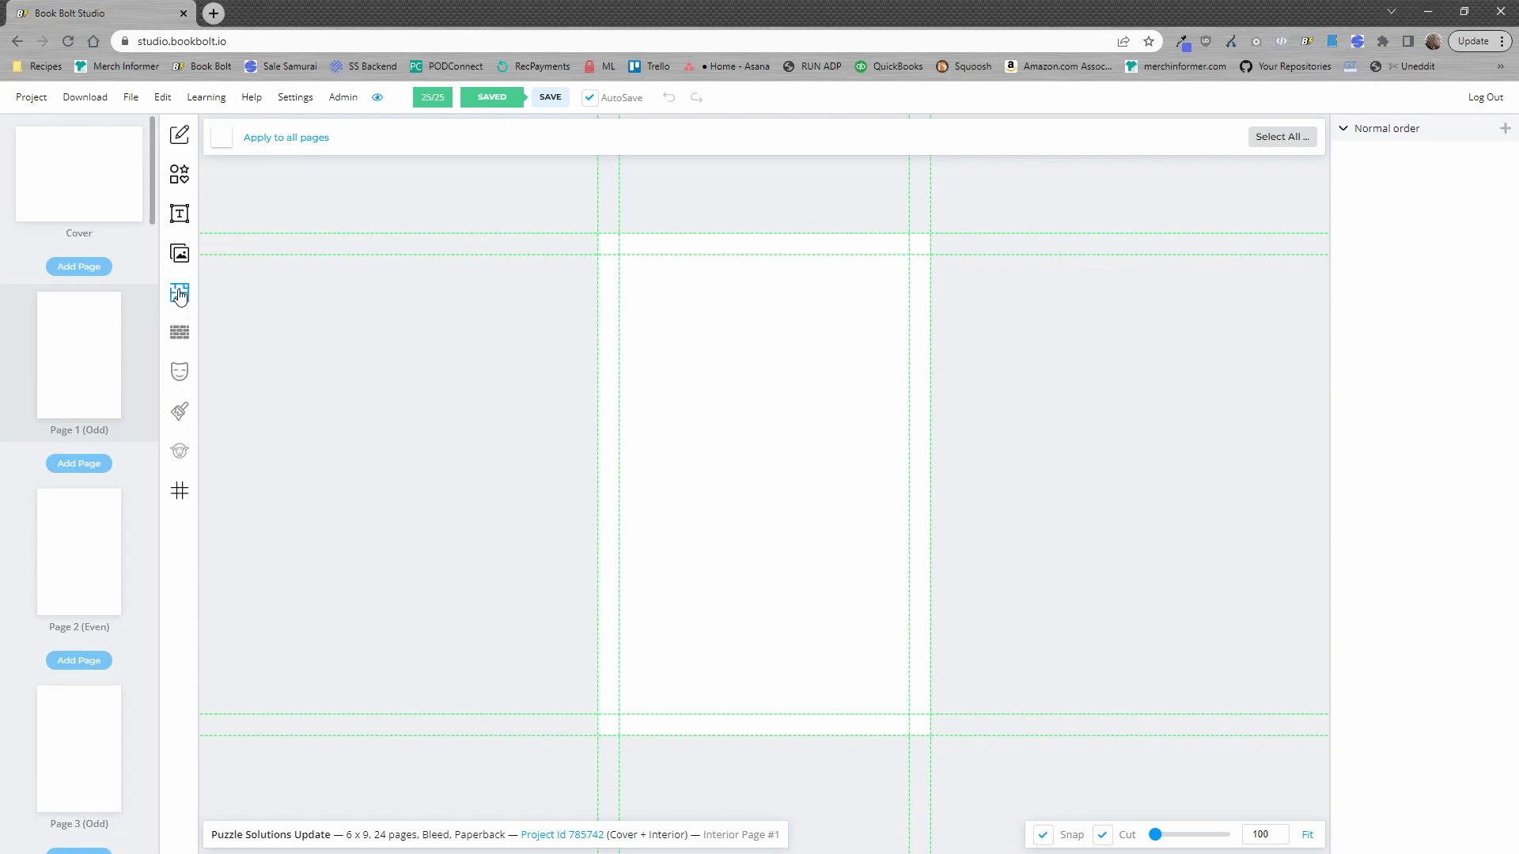
left_click(320, 214)
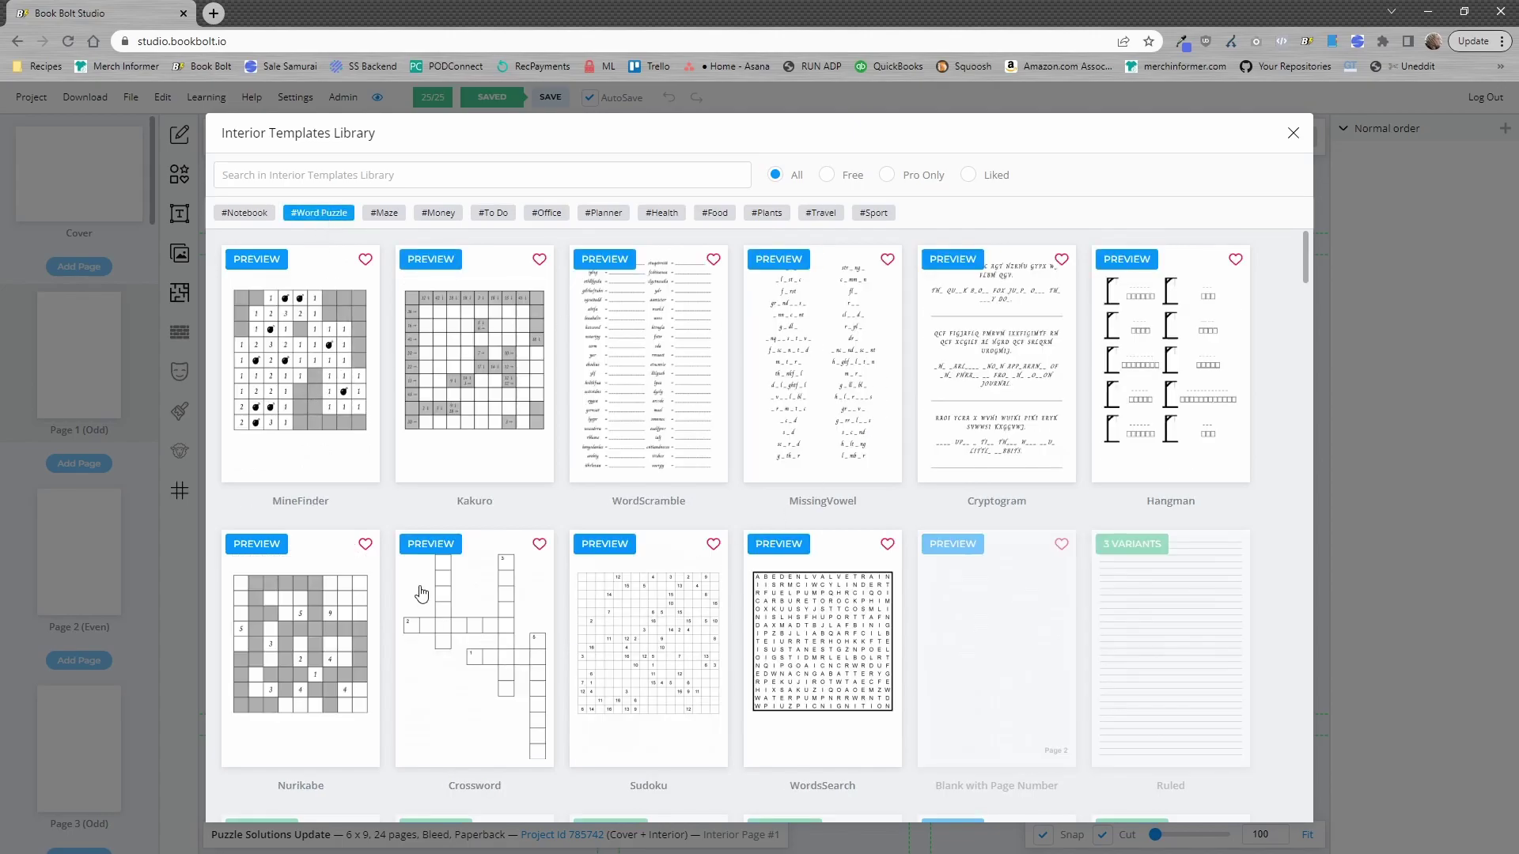
left_click(385, 213)
scroll(986, 615, "down", 3)
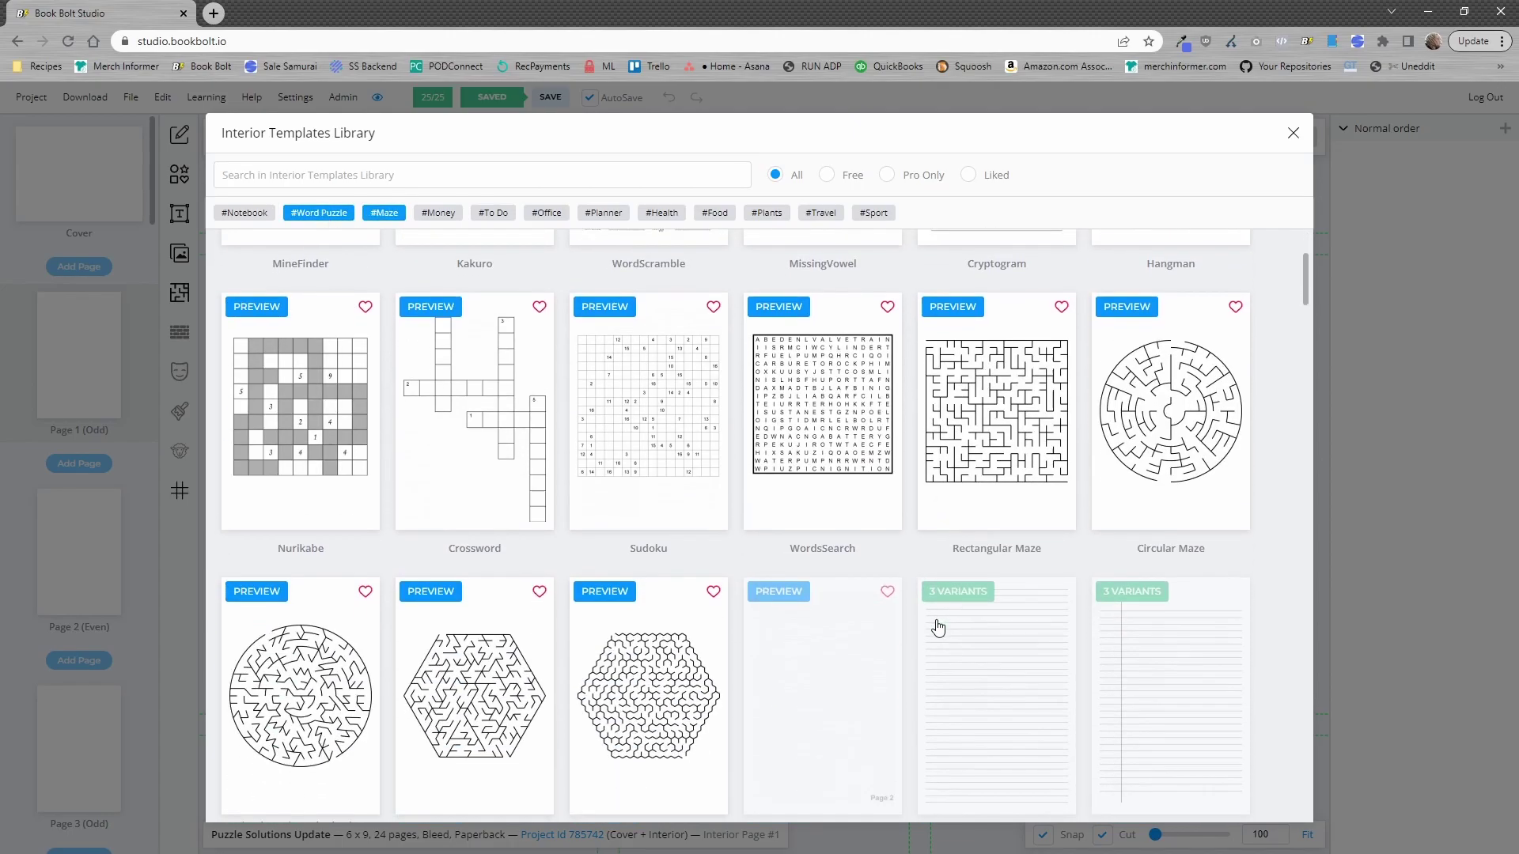
scroll(941, 621, "up", 3)
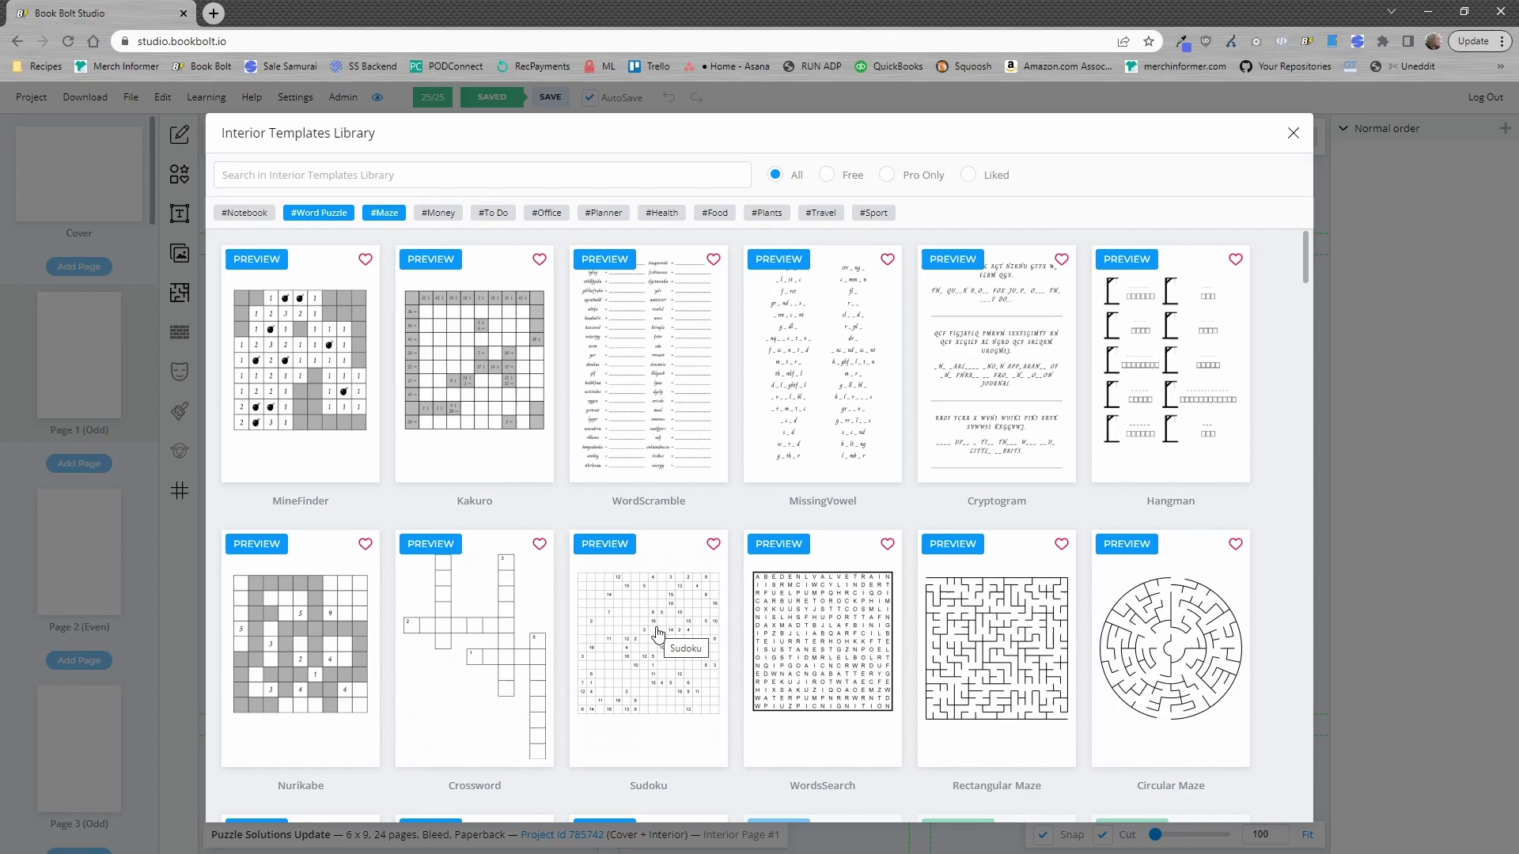
left_click(657, 633)
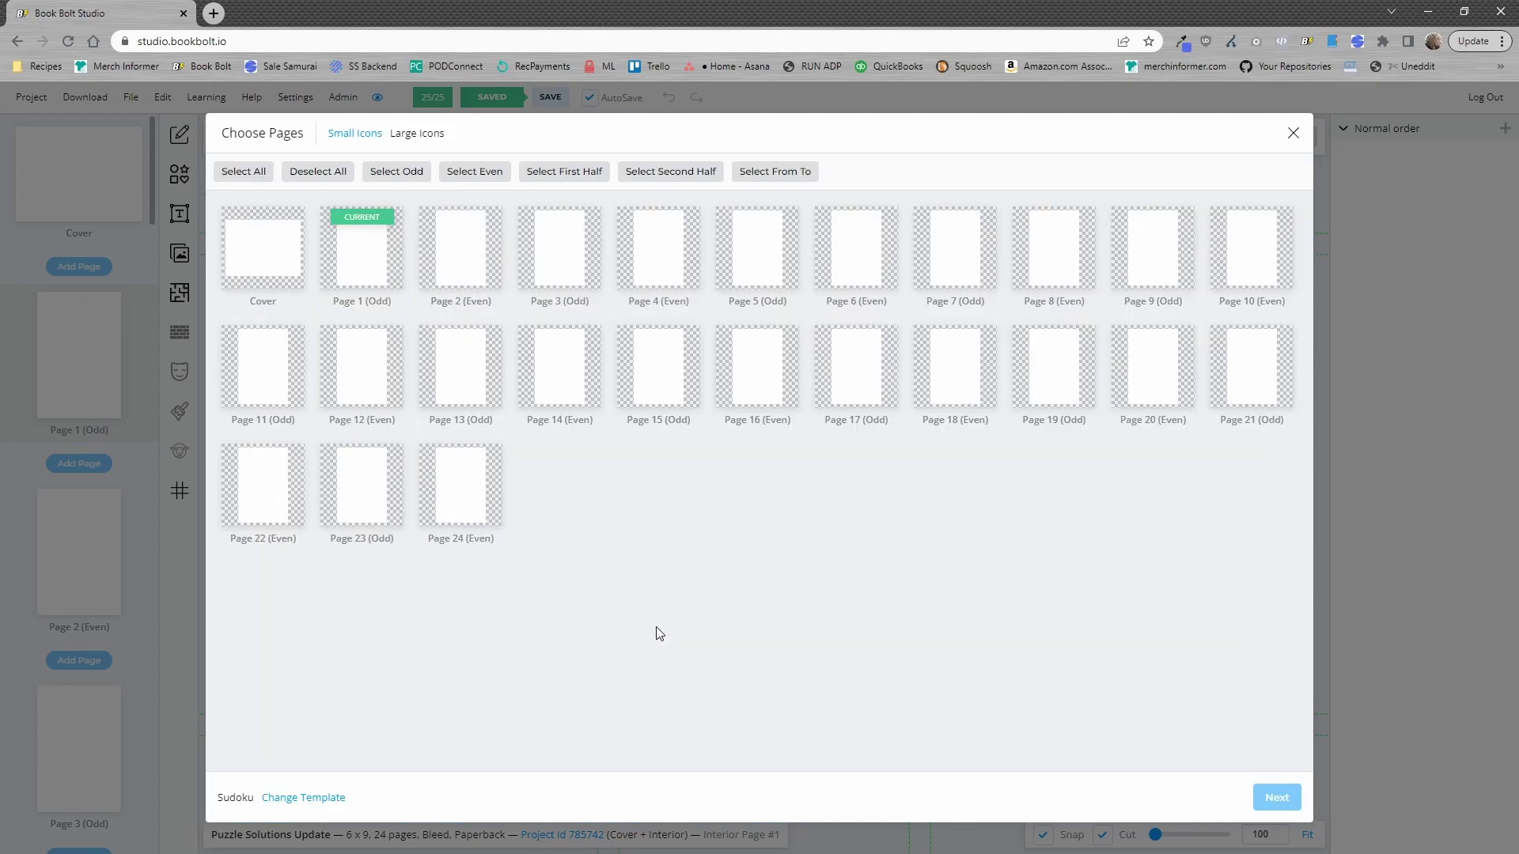
left_click(368, 278)
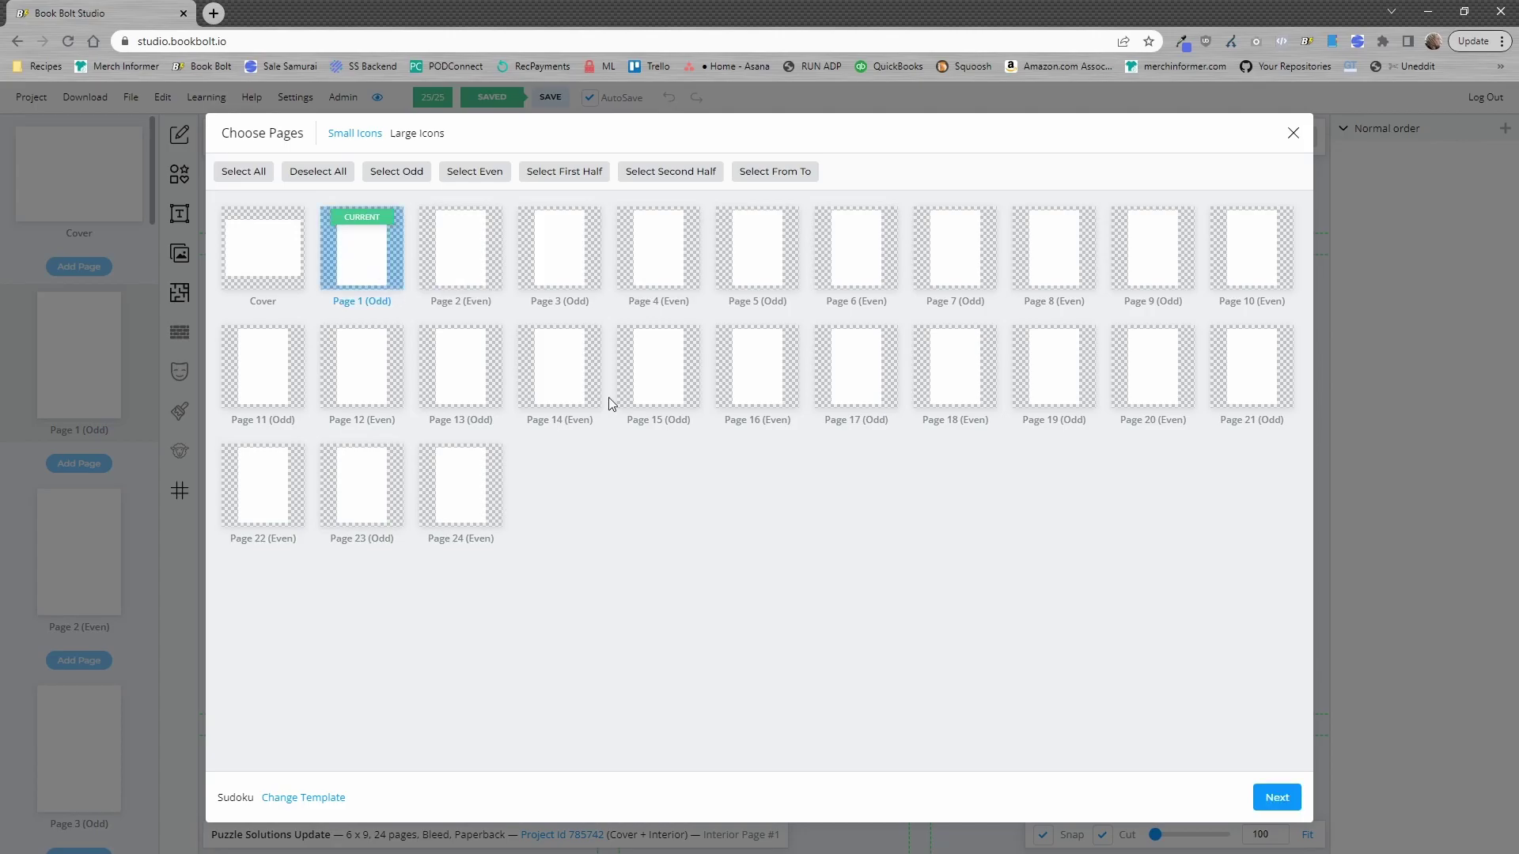
Step: Generate a Very Easy 16 x 16 Sudoku on Page 1 with solution placement set to No solution
left_click(1277, 801)
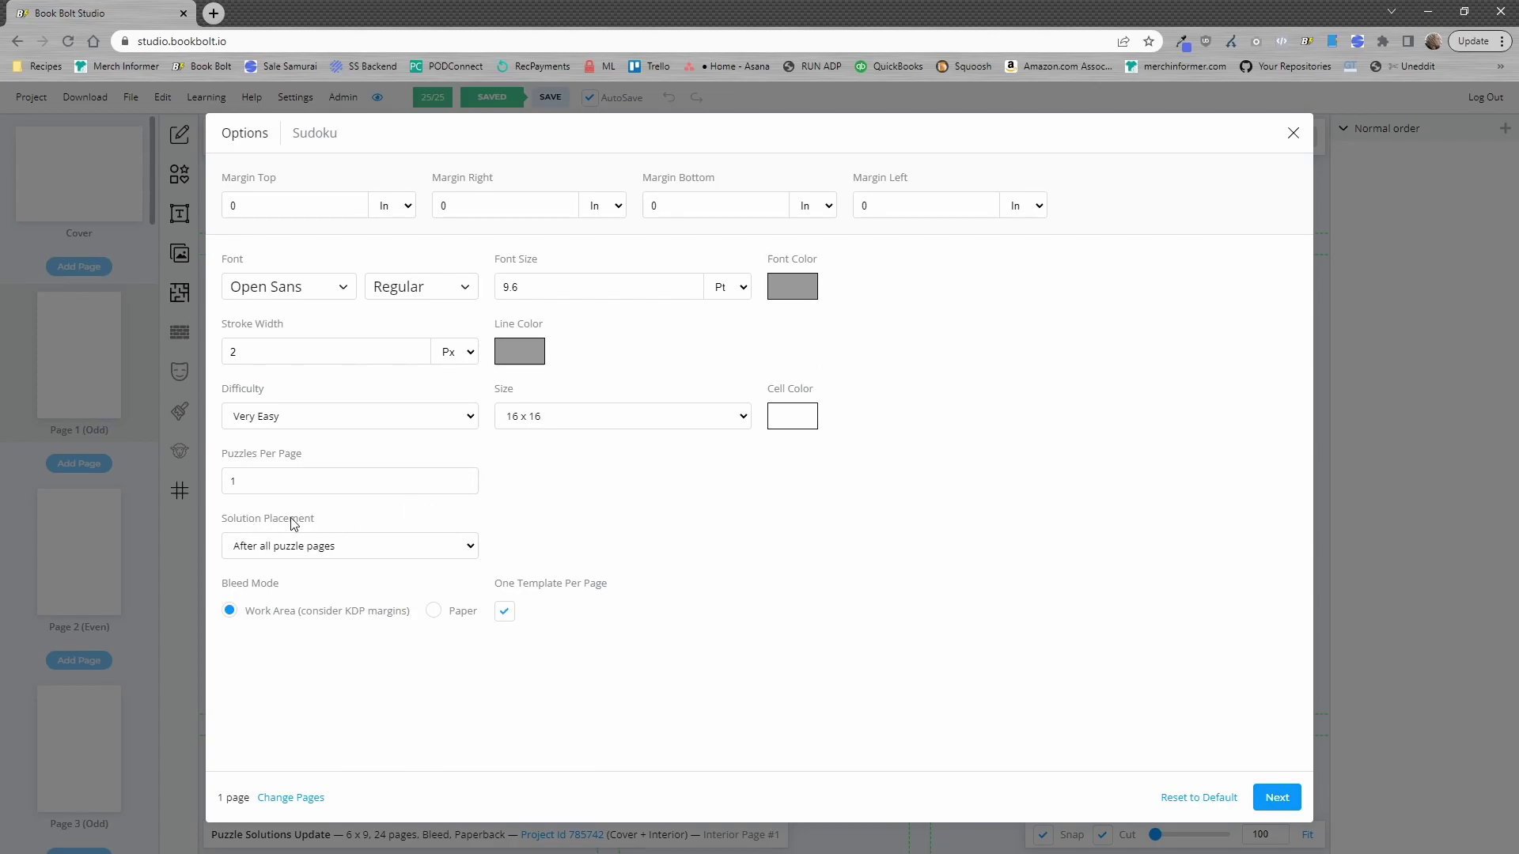
left_click(369, 553)
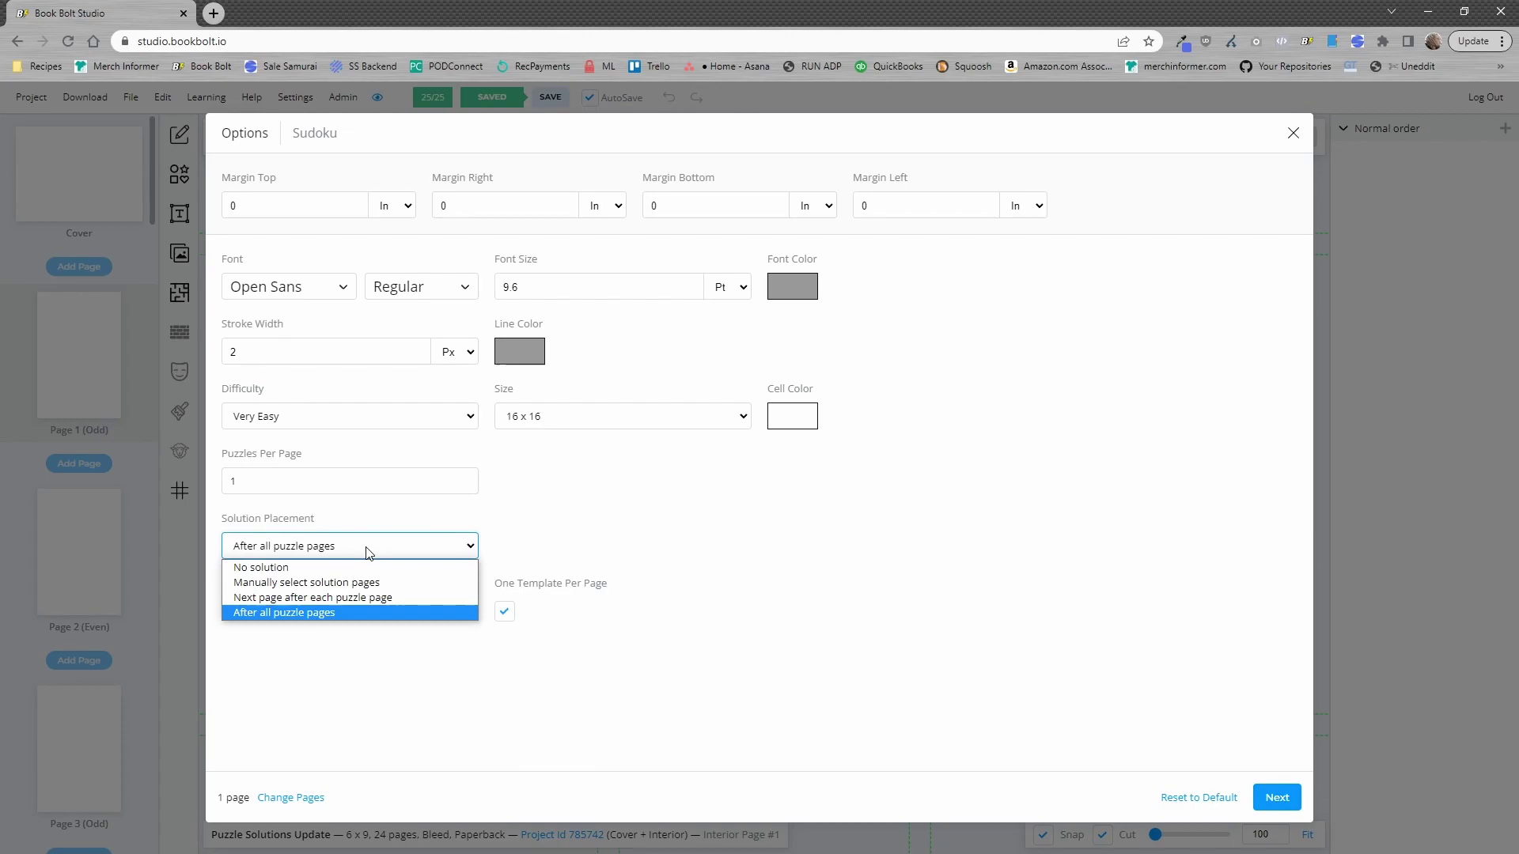
left_click(1168, 796)
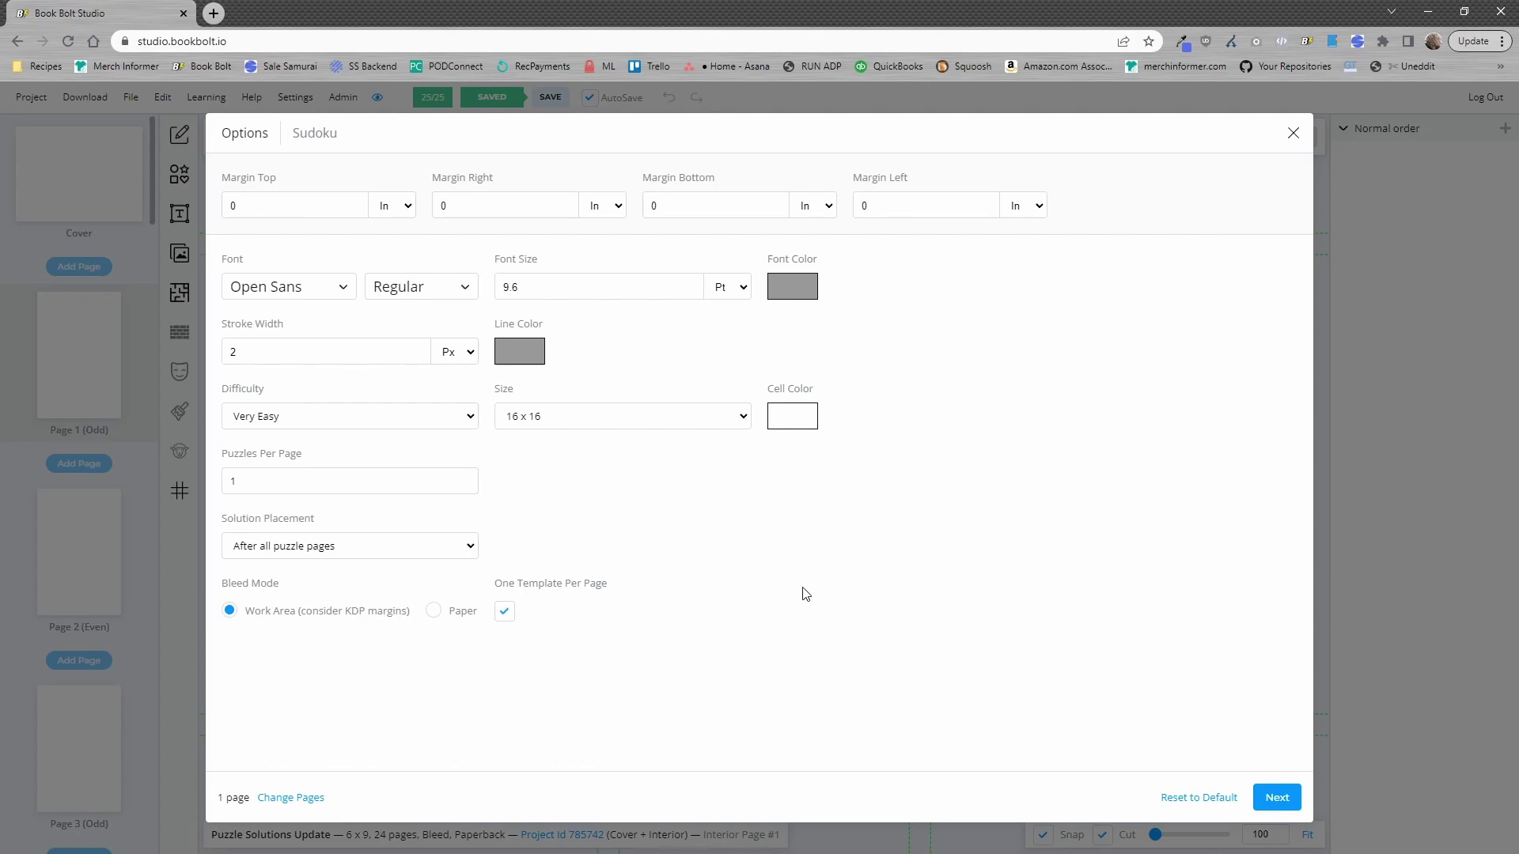
left_click(461, 553)
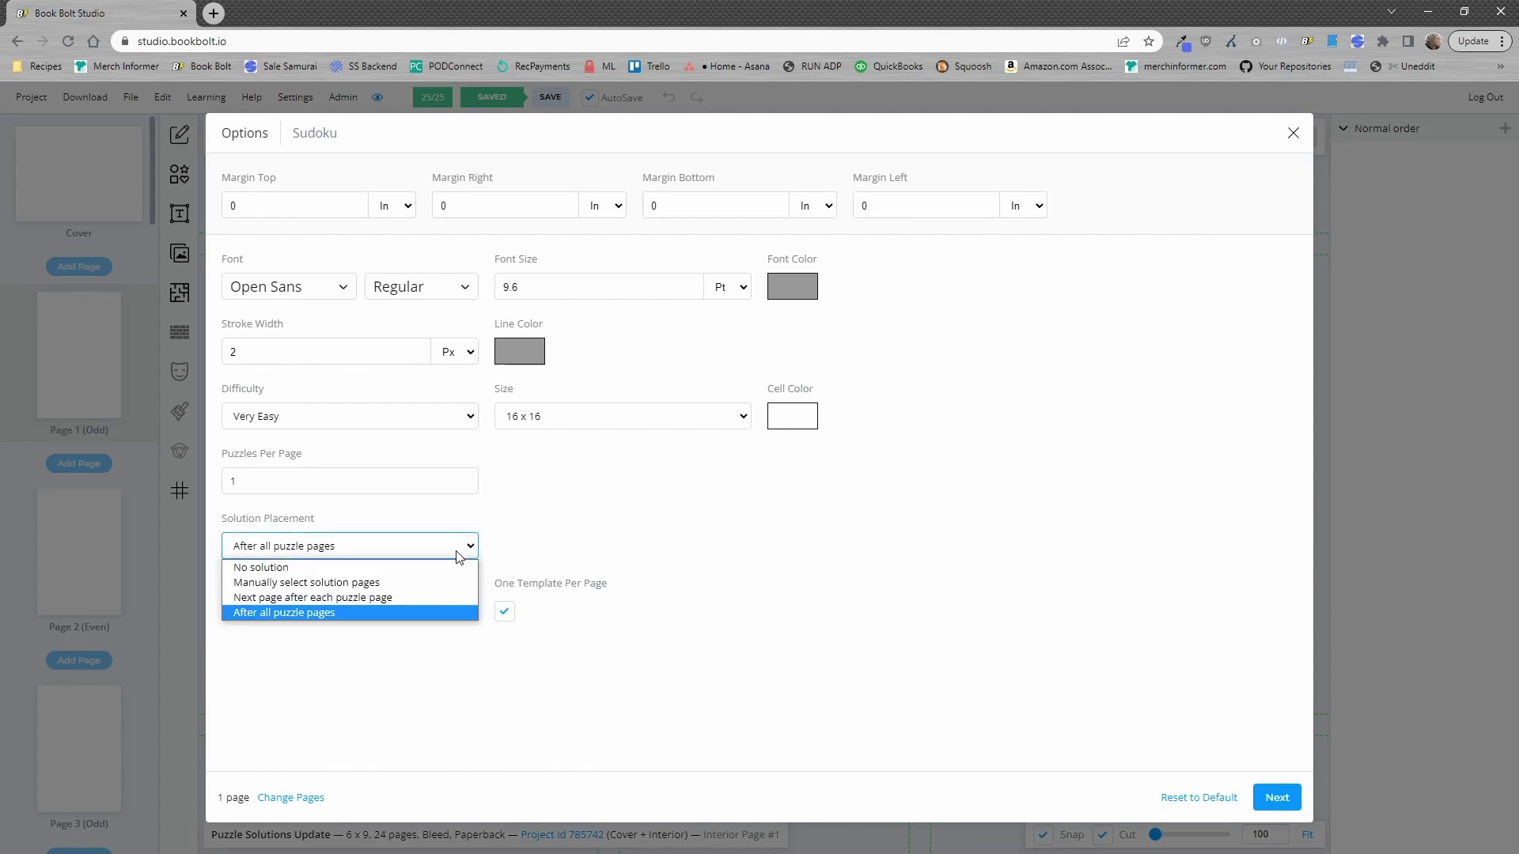
left_click(359, 570)
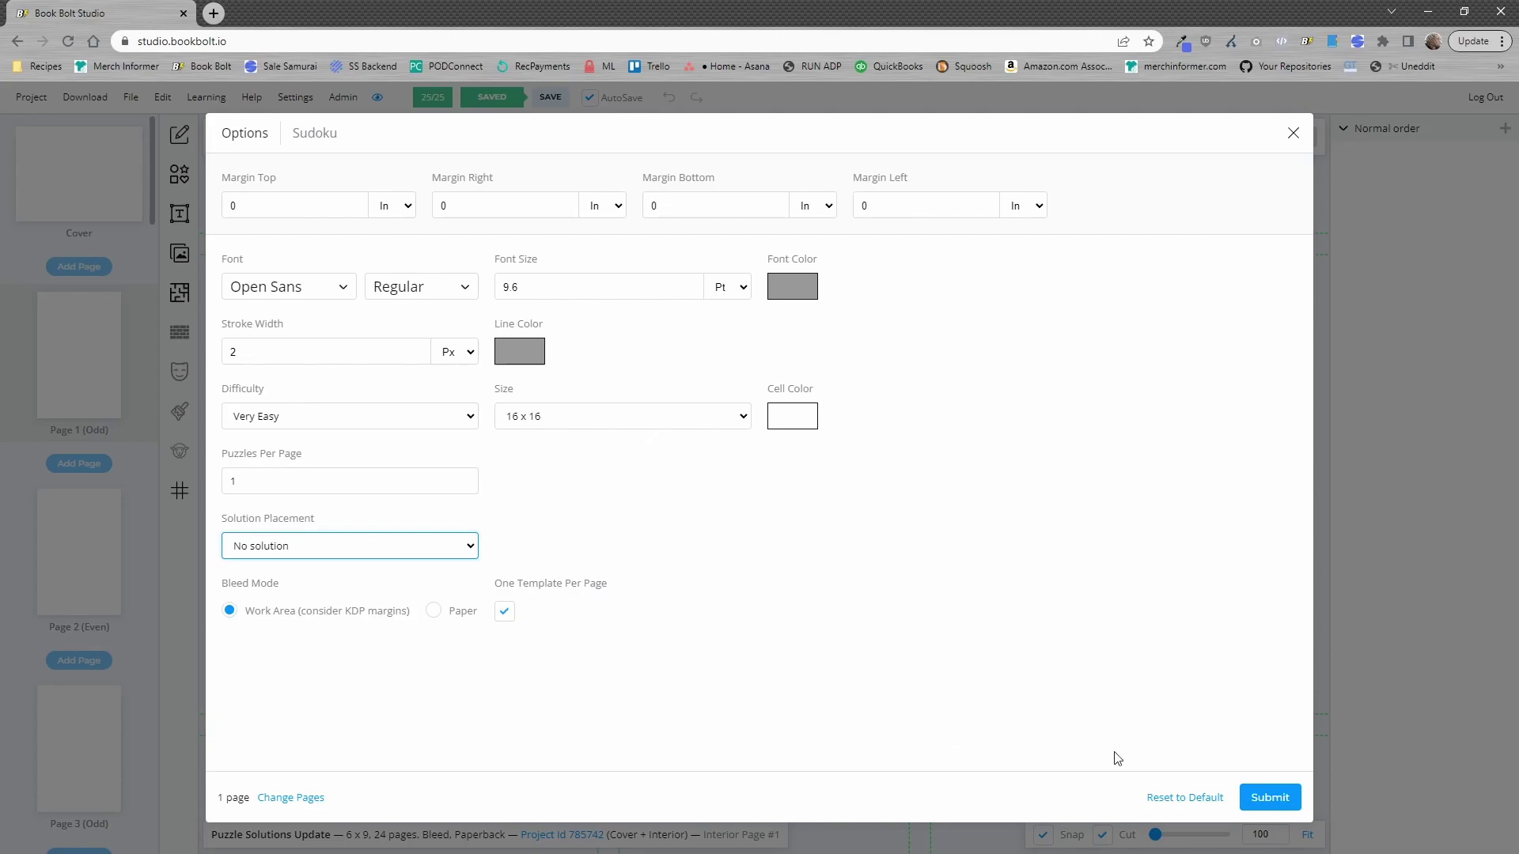
left_click(1267, 799)
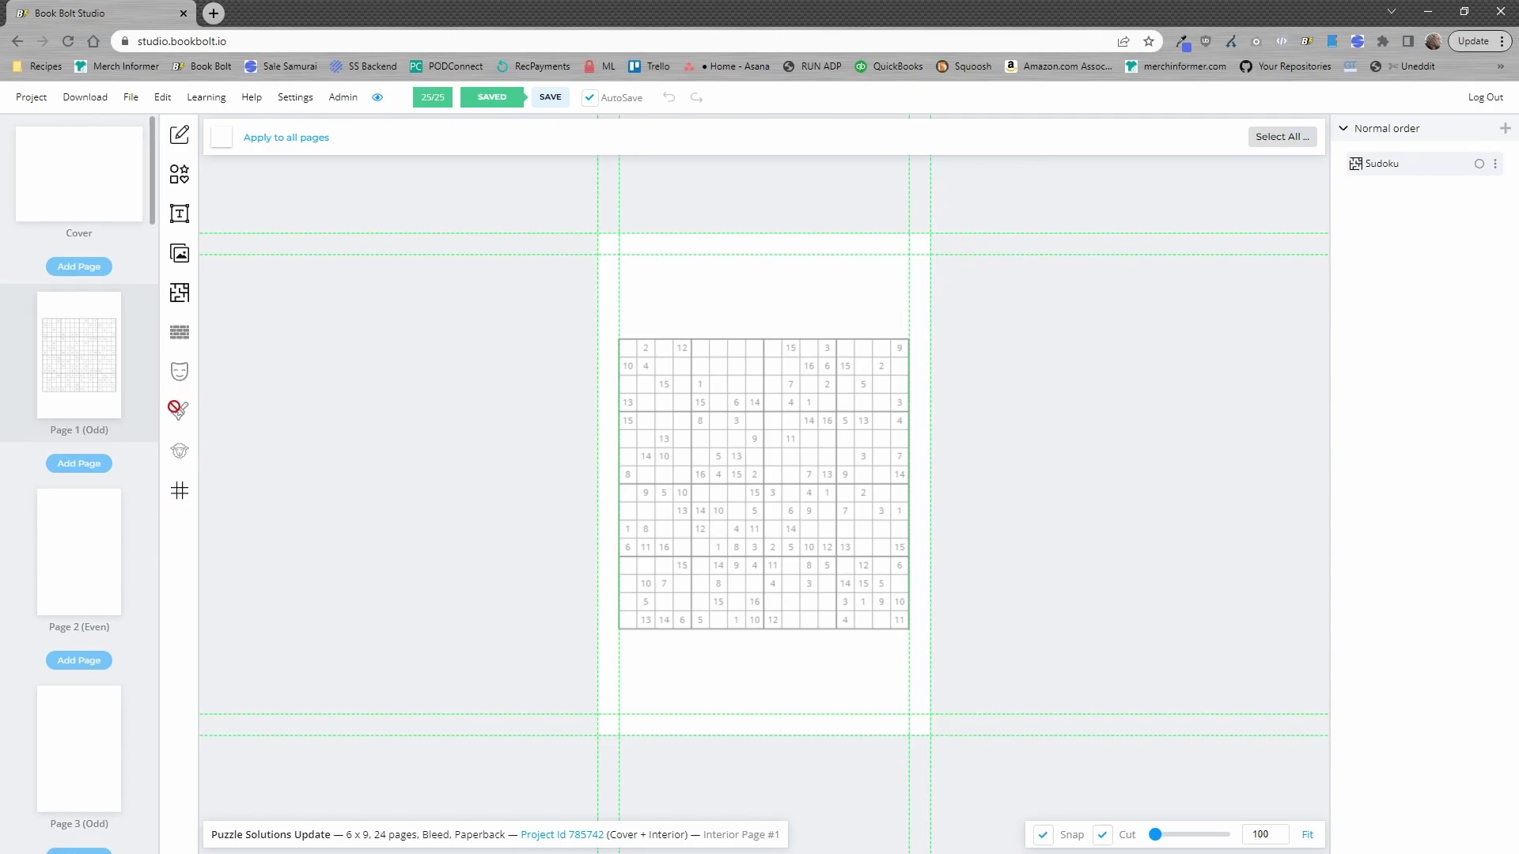
Step: Choose the Sudoku template for Page 2 and set its solution placement to manually selected pages
left_click(79, 524)
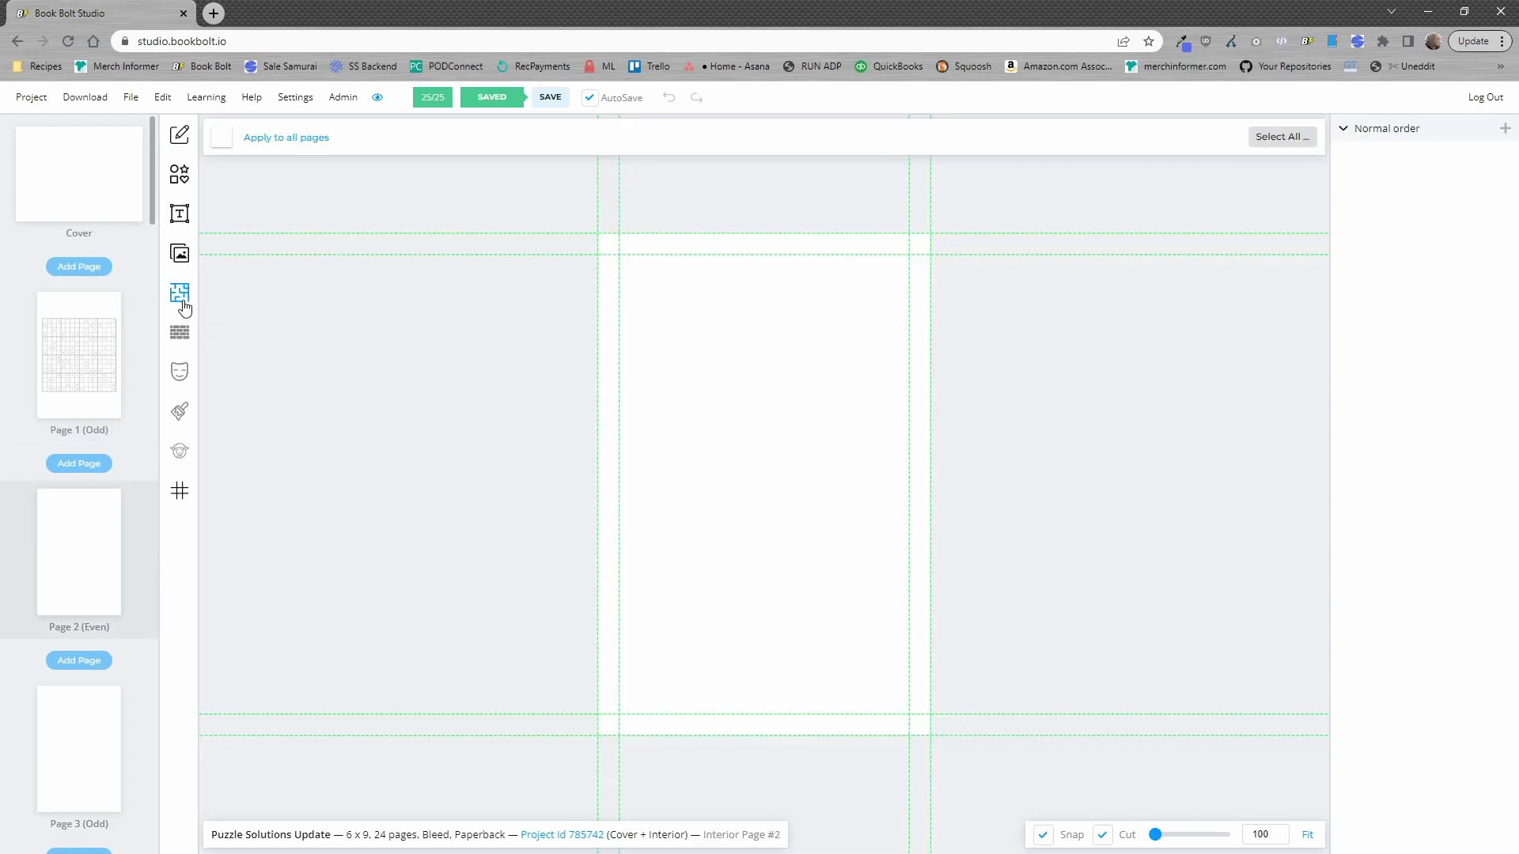
left_click(179, 294)
left_click(328, 220)
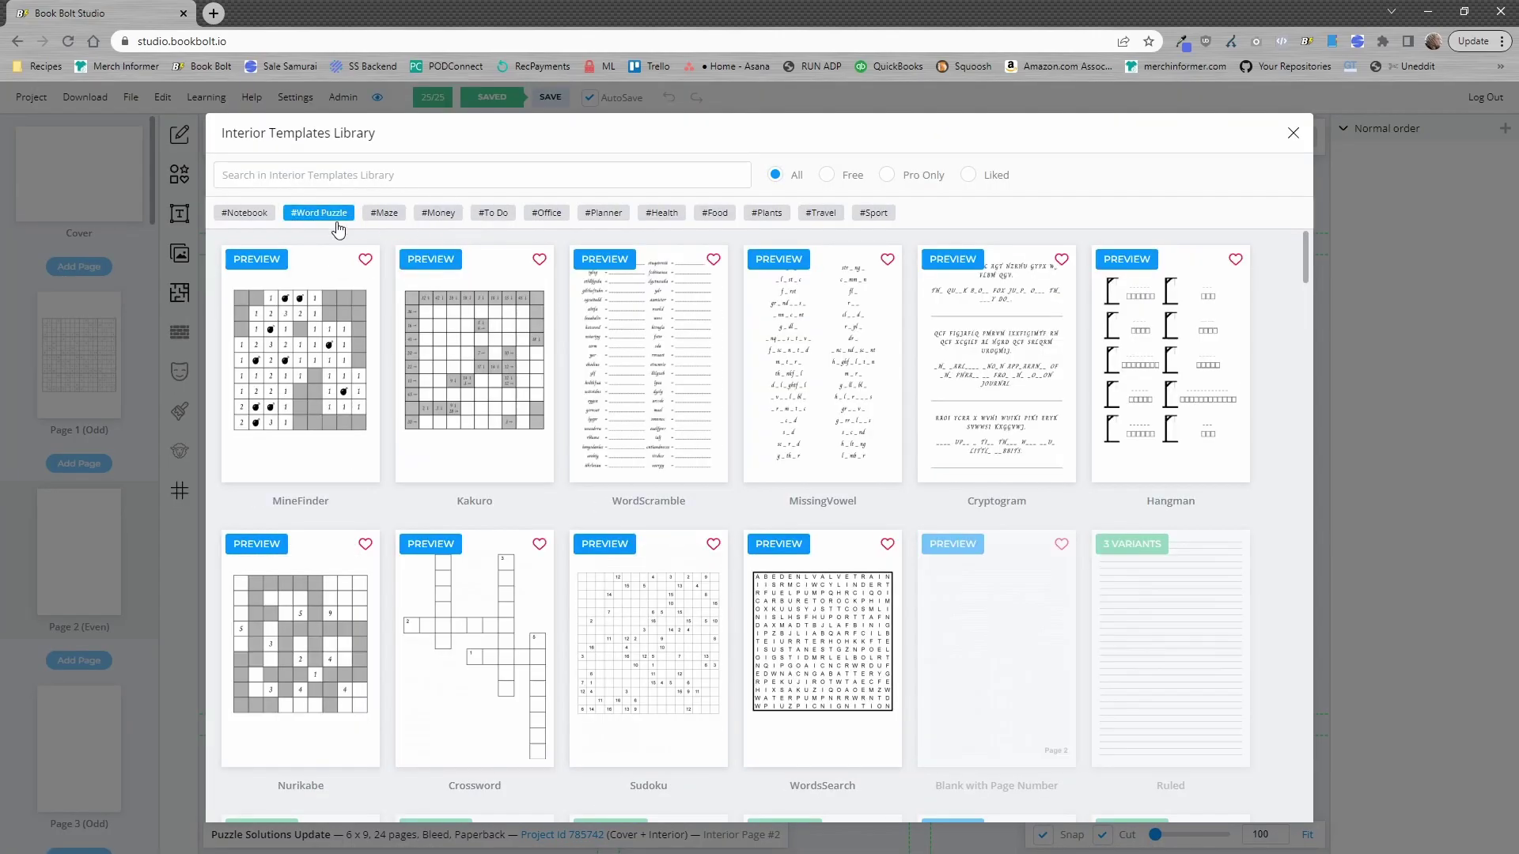
left_click(663, 672)
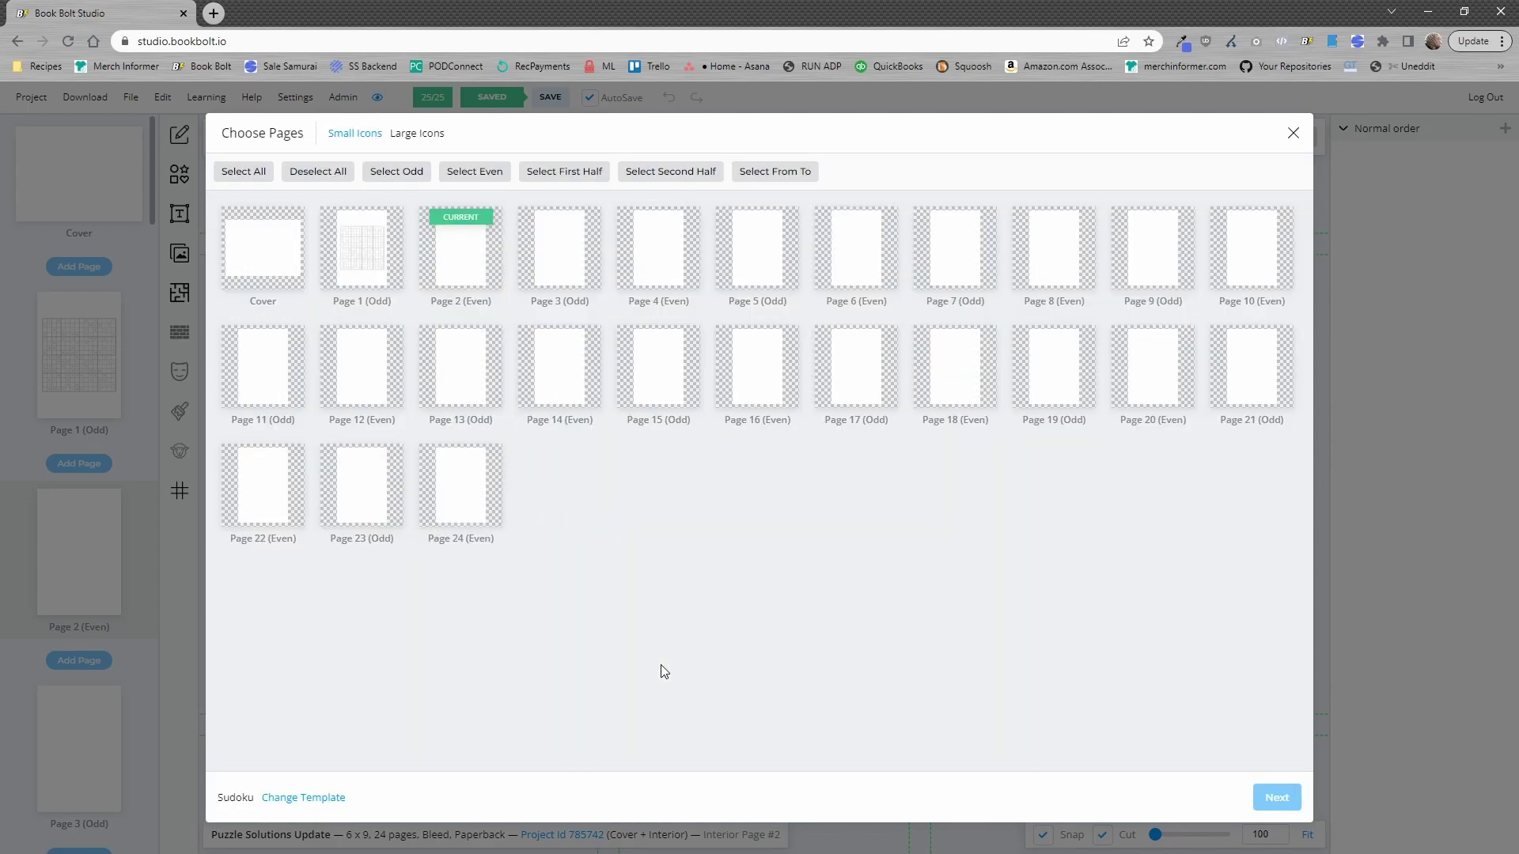
left_click(467, 324)
left_click(1276, 797)
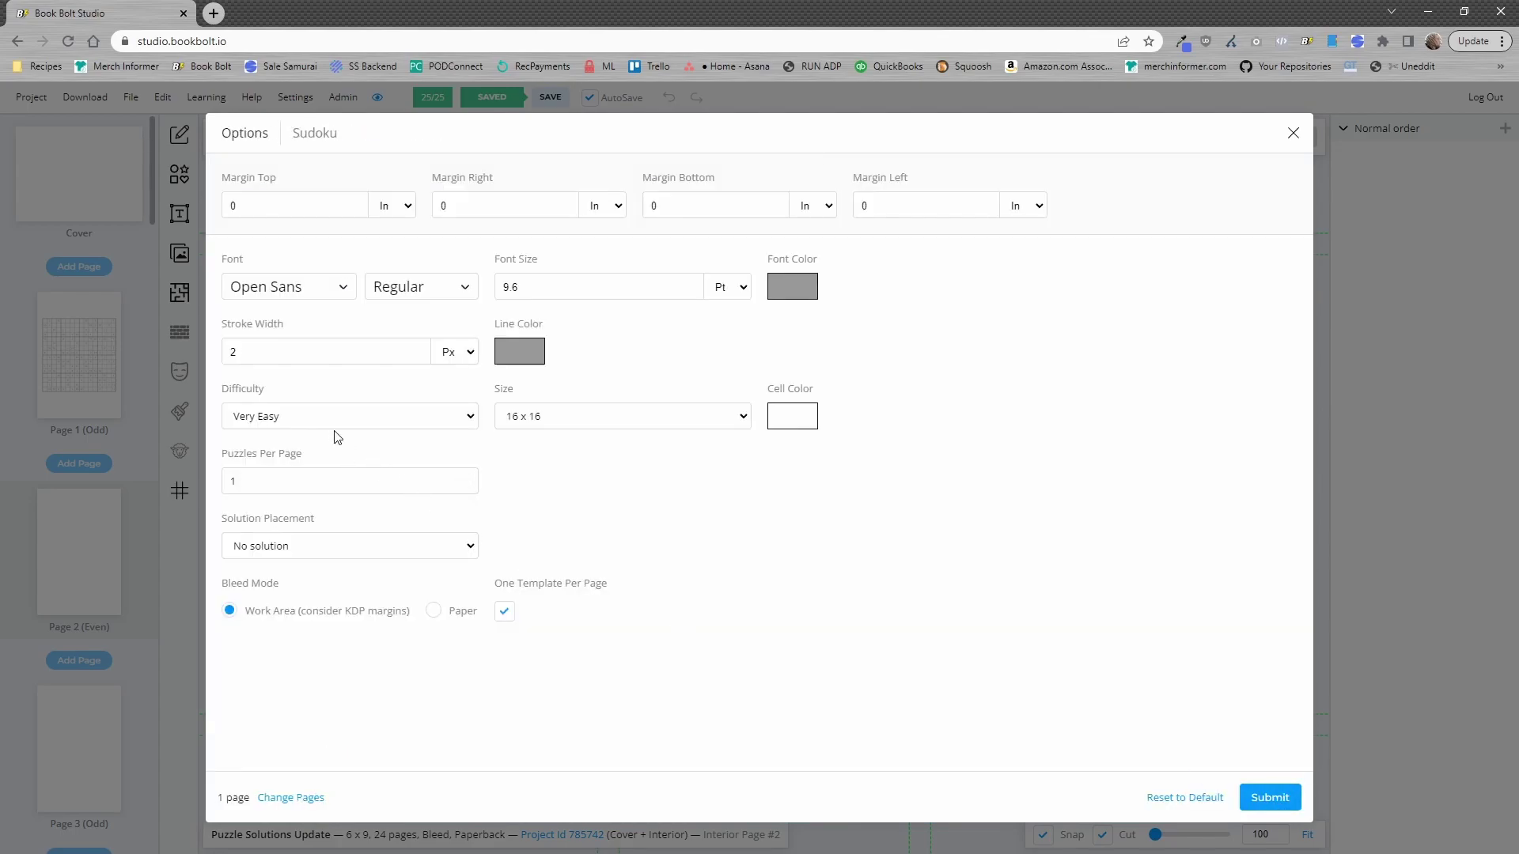
left_click(341, 547)
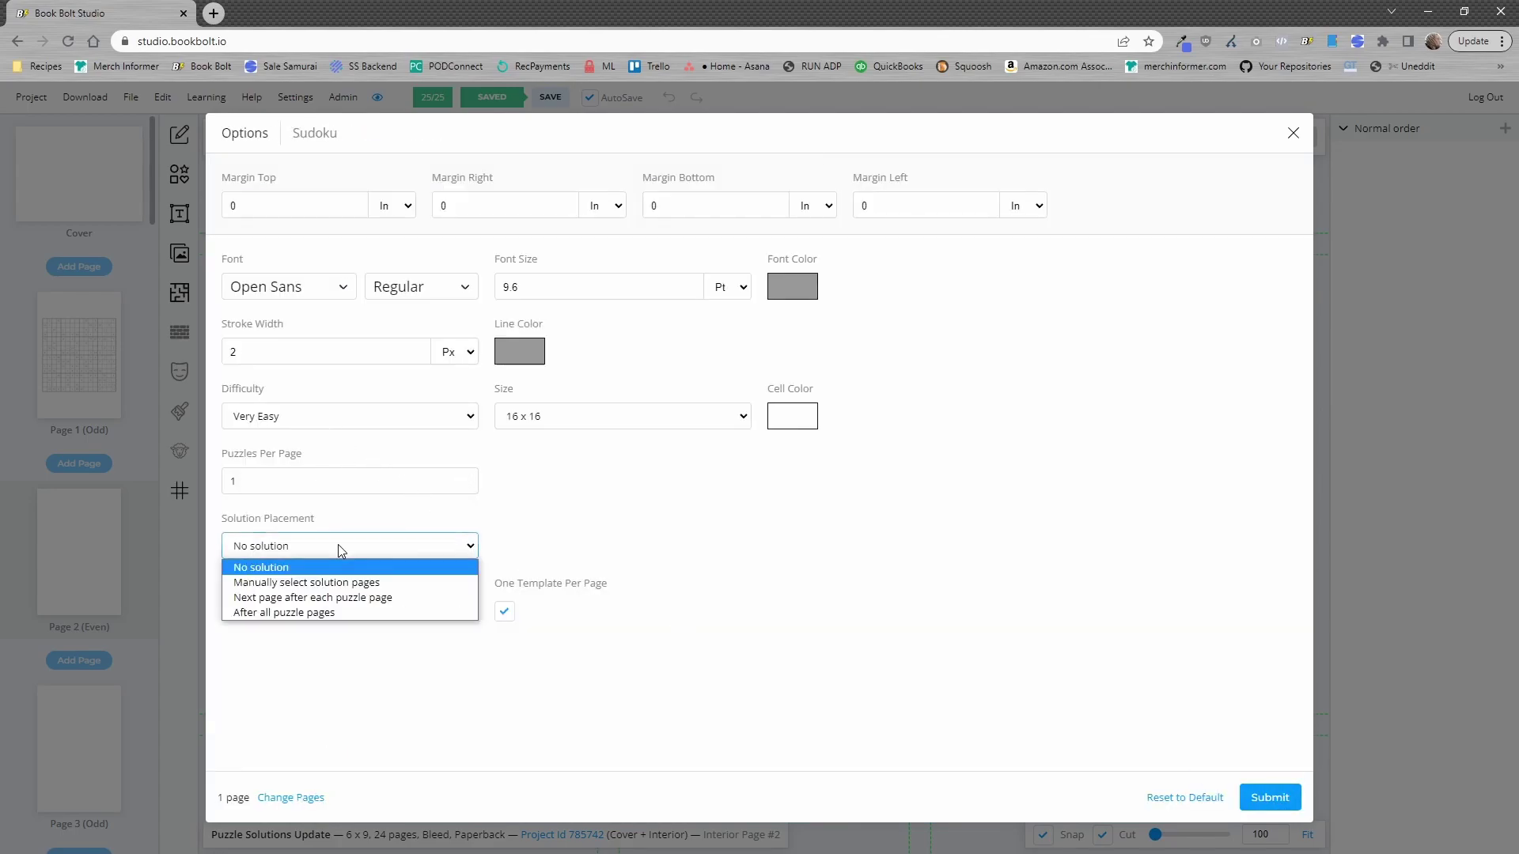
left_click(302, 587)
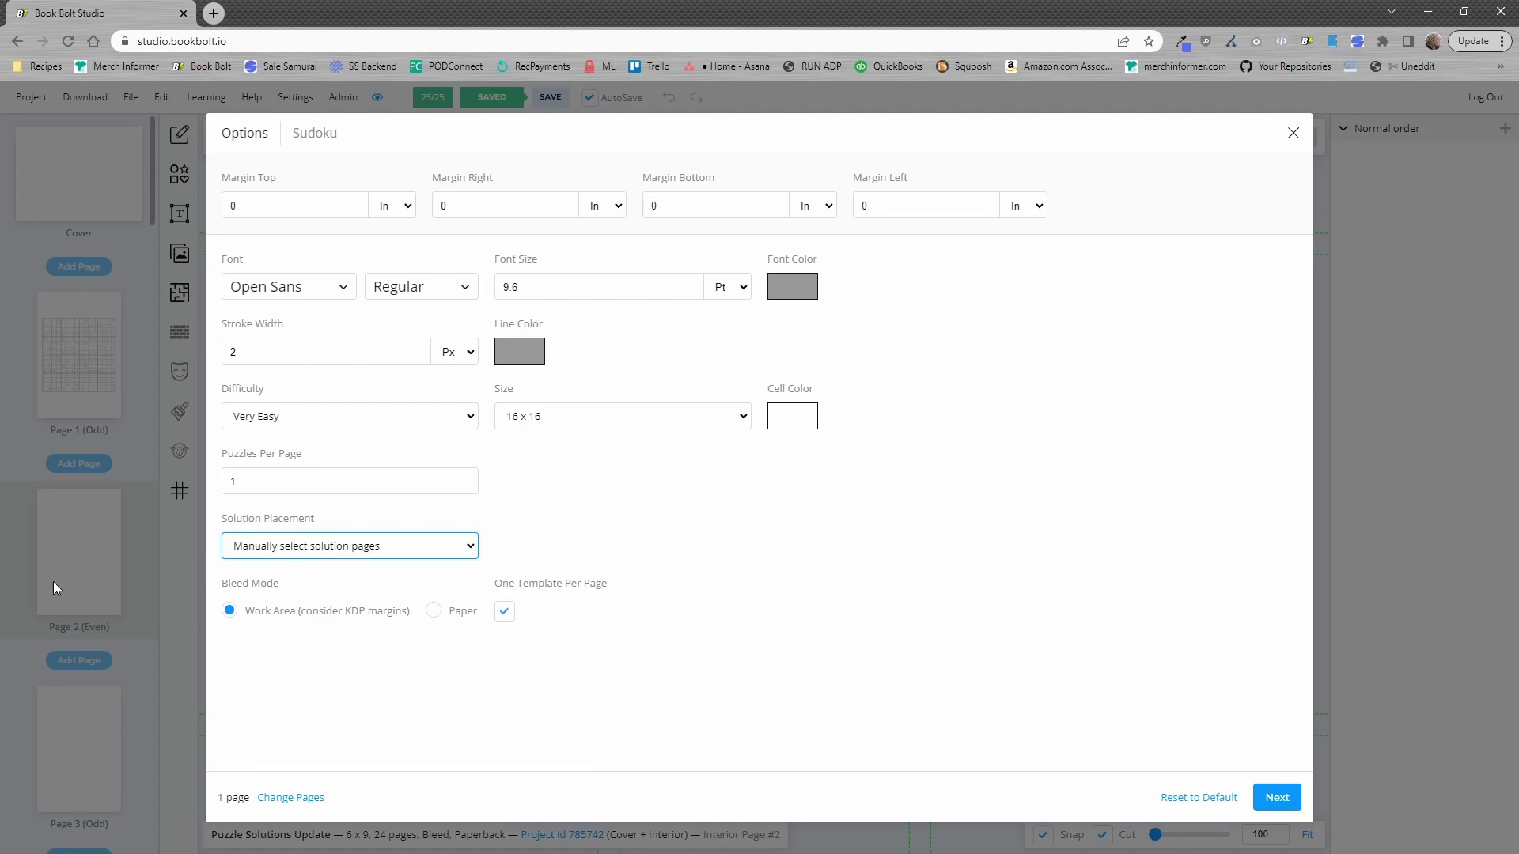
Step: Place the Page 2 Sudoku's solution on Page 22 and submit
left_click(1274, 799)
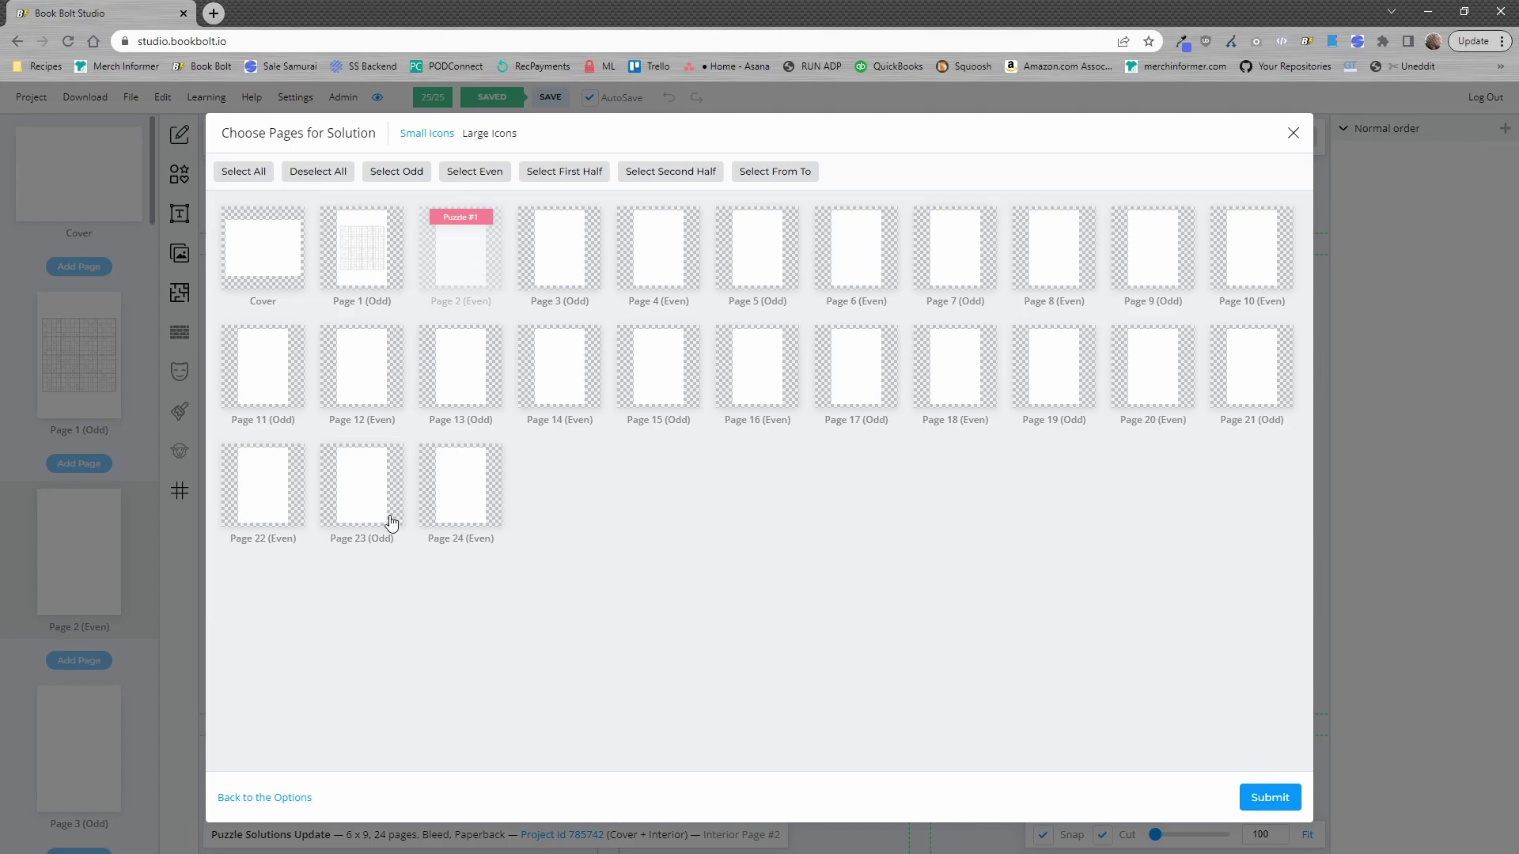
left_click(283, 502)
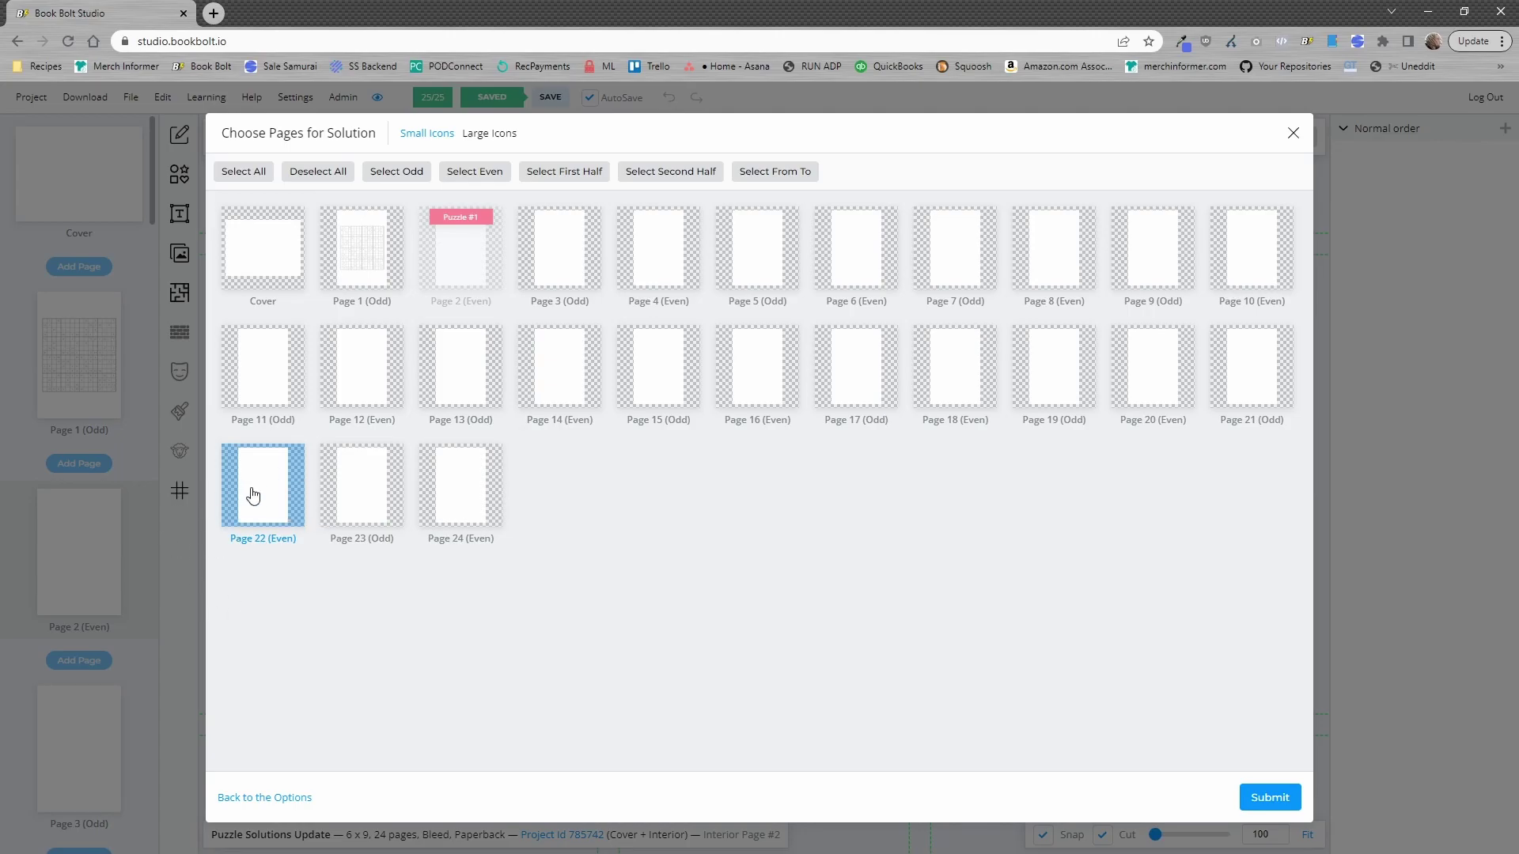
left_click(1283, 801)
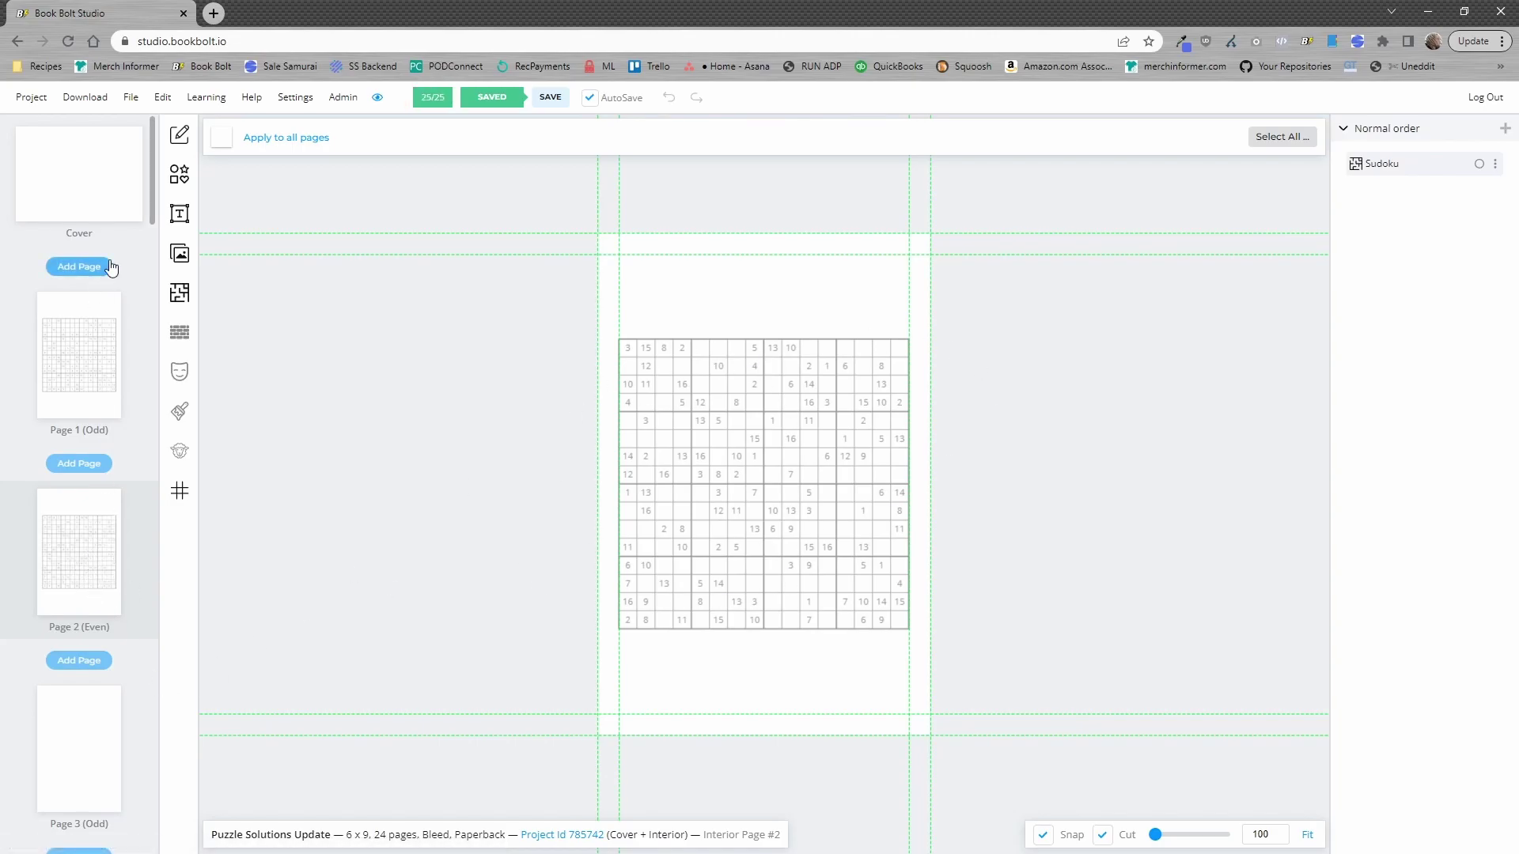
Step: View the solved grid on Page 22, then scroll the thumbnail sidebar back up
scroll(111, 349, "down", 20)
scroll(111, 474, "down", 15)
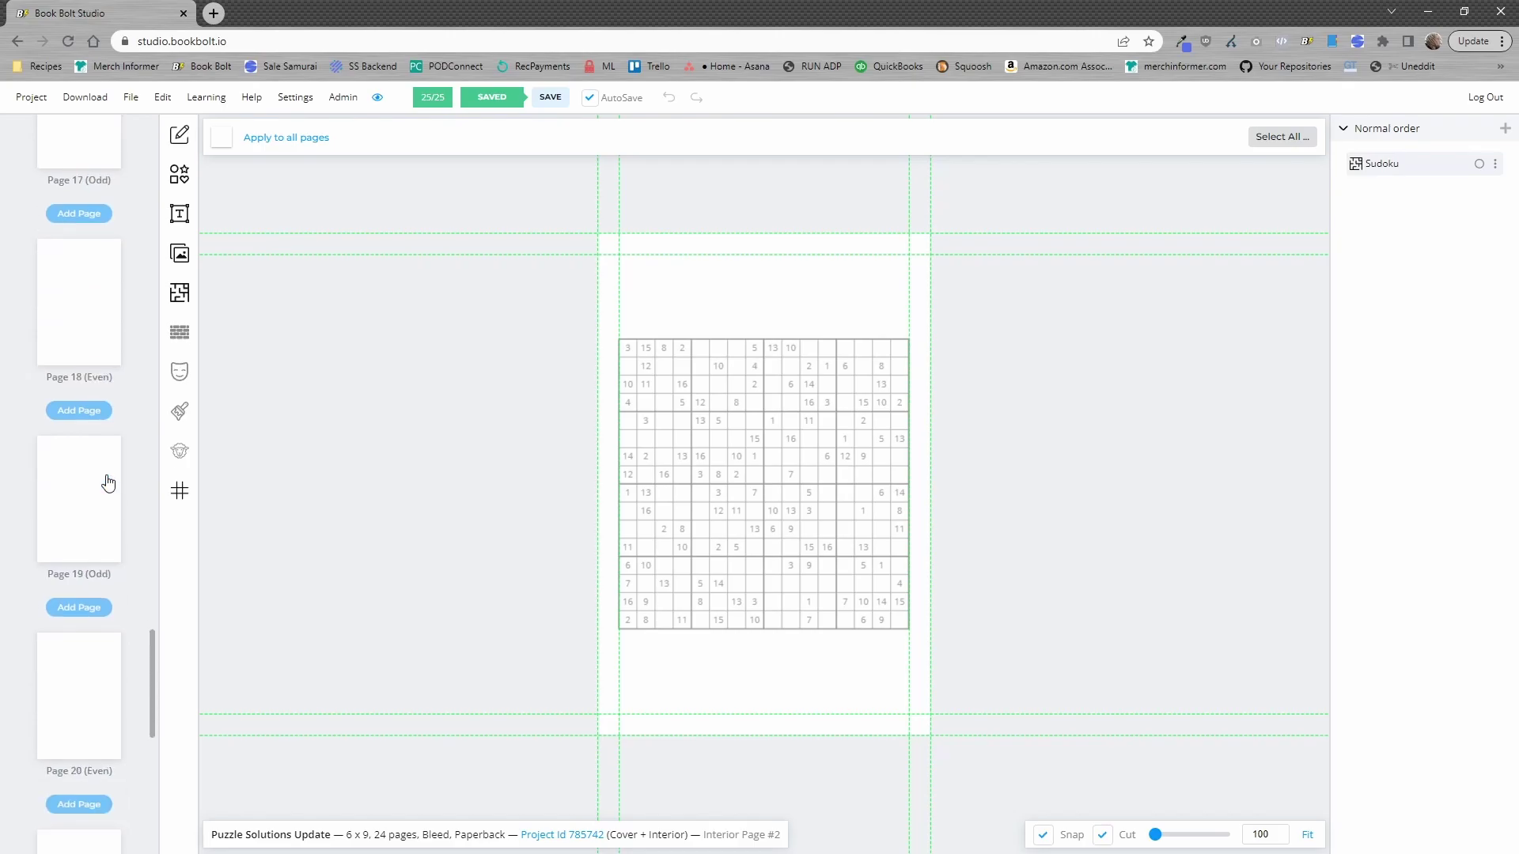
left_click(90, 508)
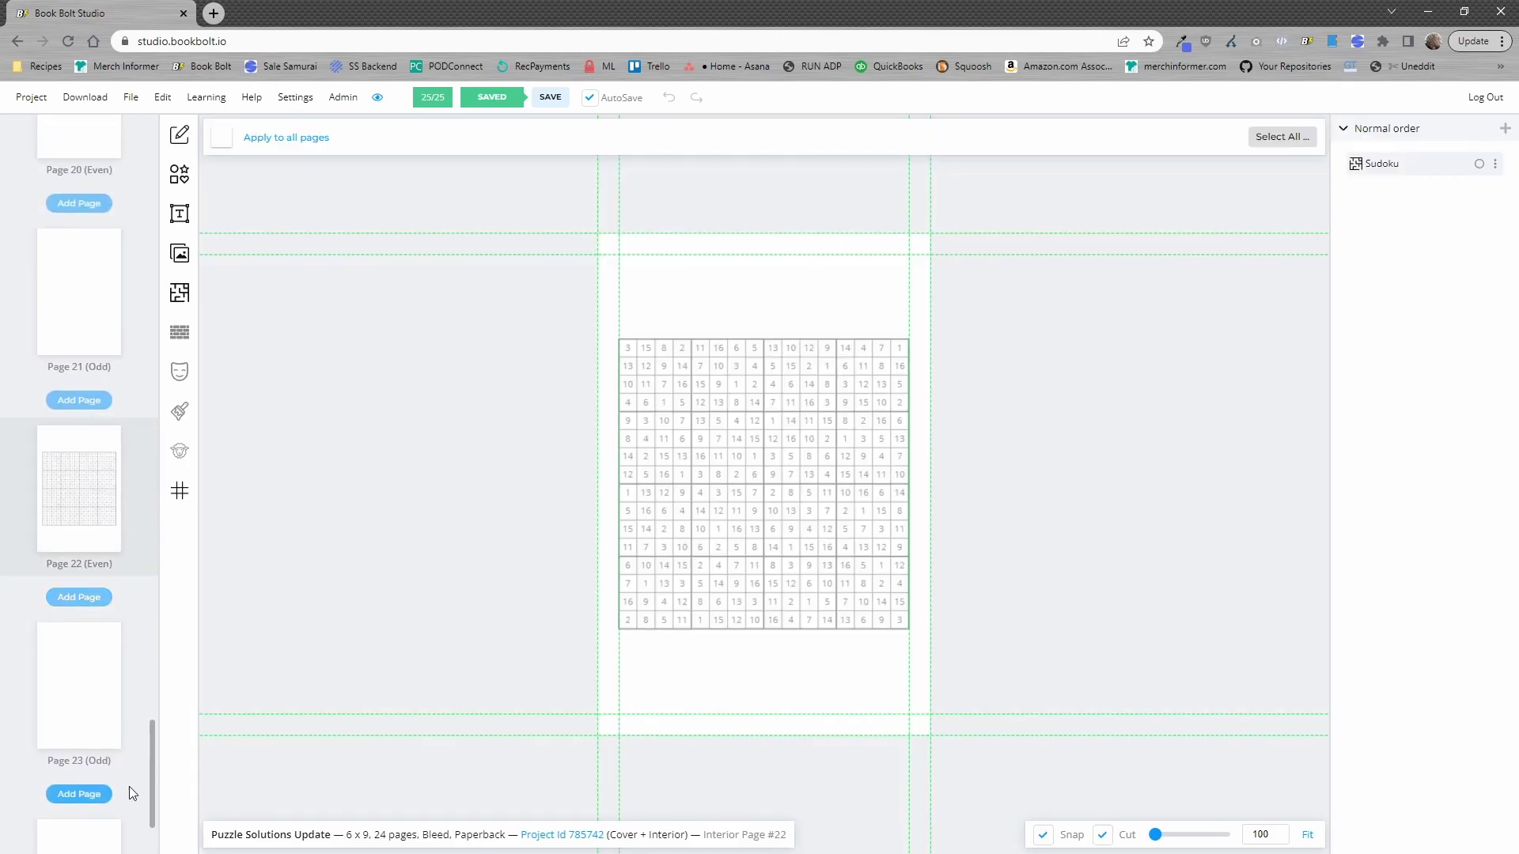
left_click_drag(152, 766, 158, 193)
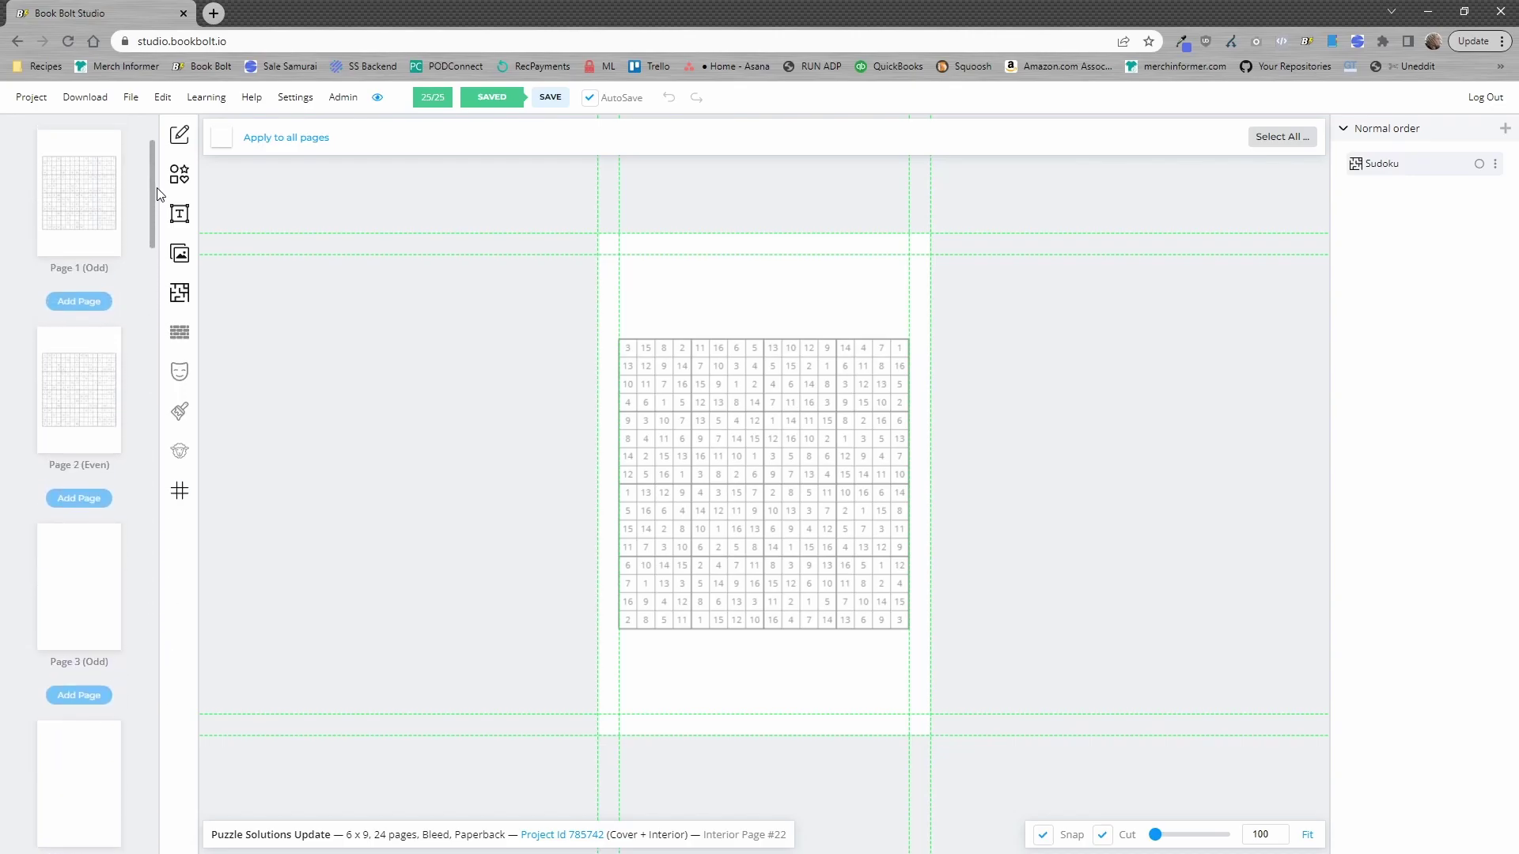
Step: Open Page 3 and choose the #Word Puzzle Sudoku template for it
left_click(73, 601)
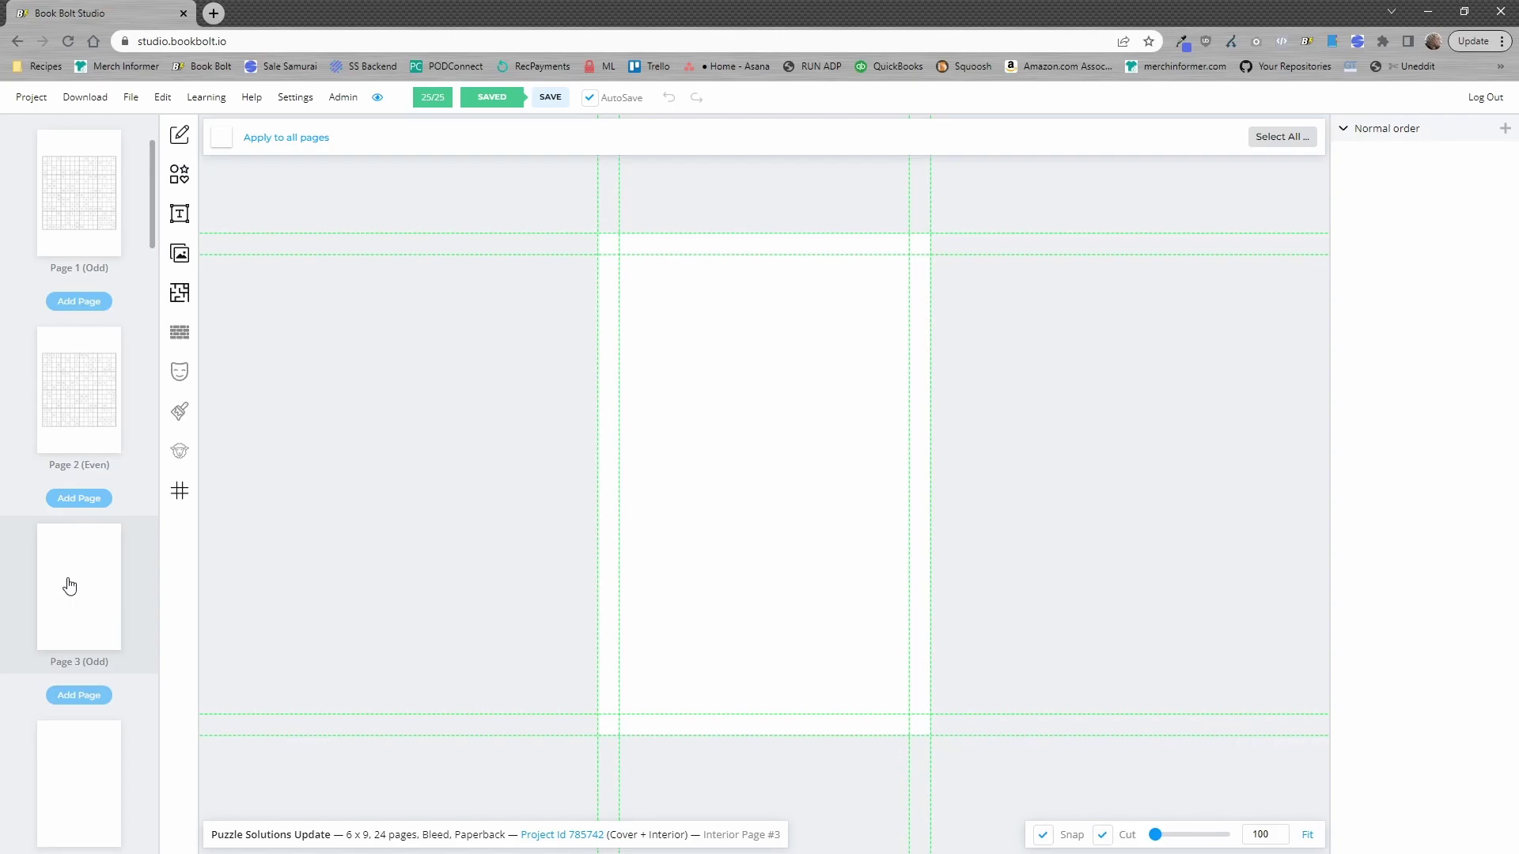
left_click(180, 295)
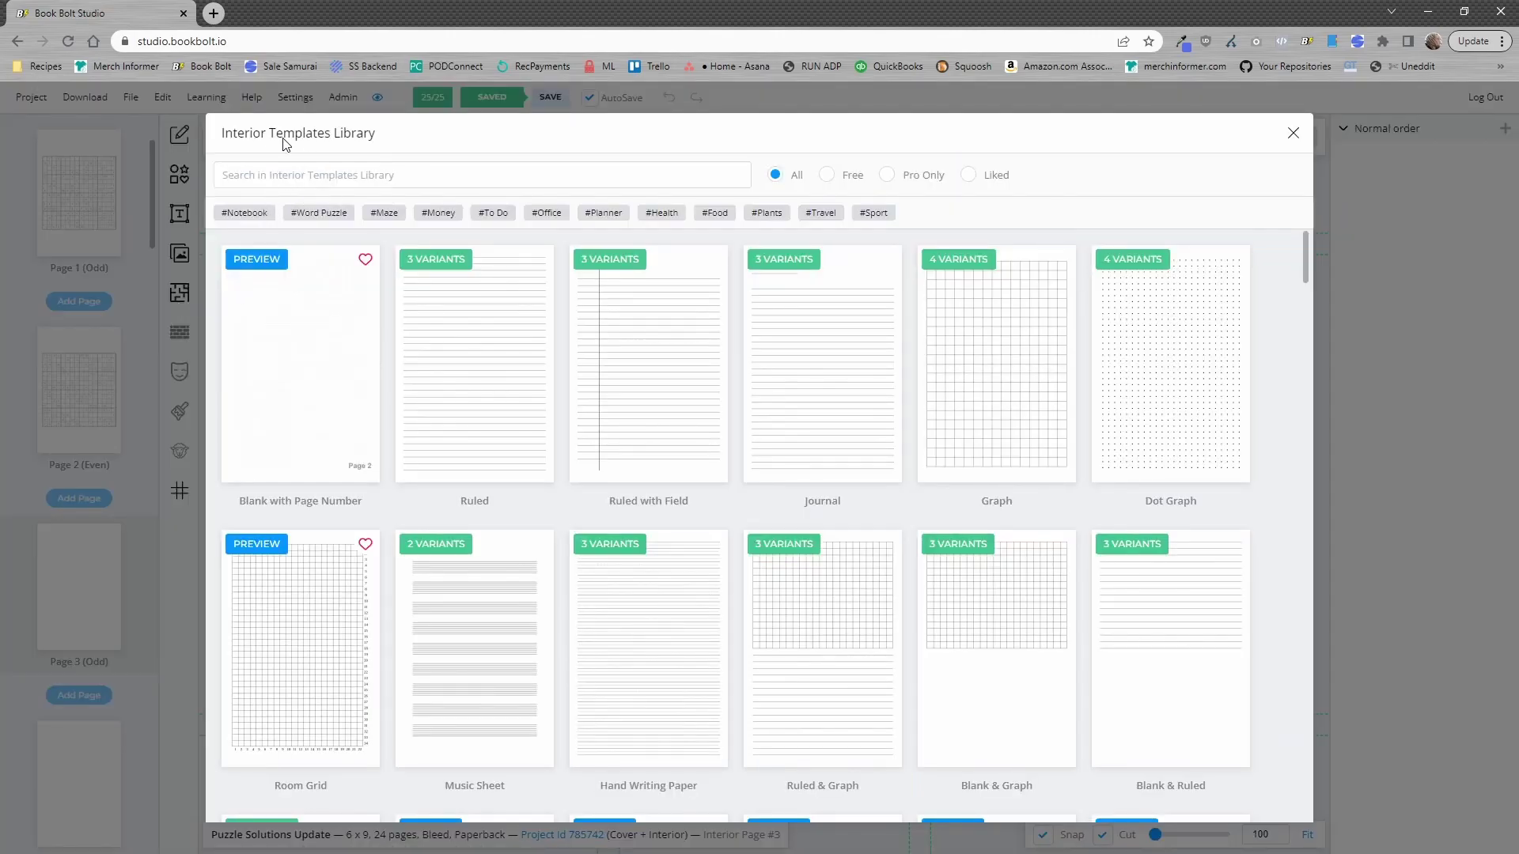
left_click(330, 215)
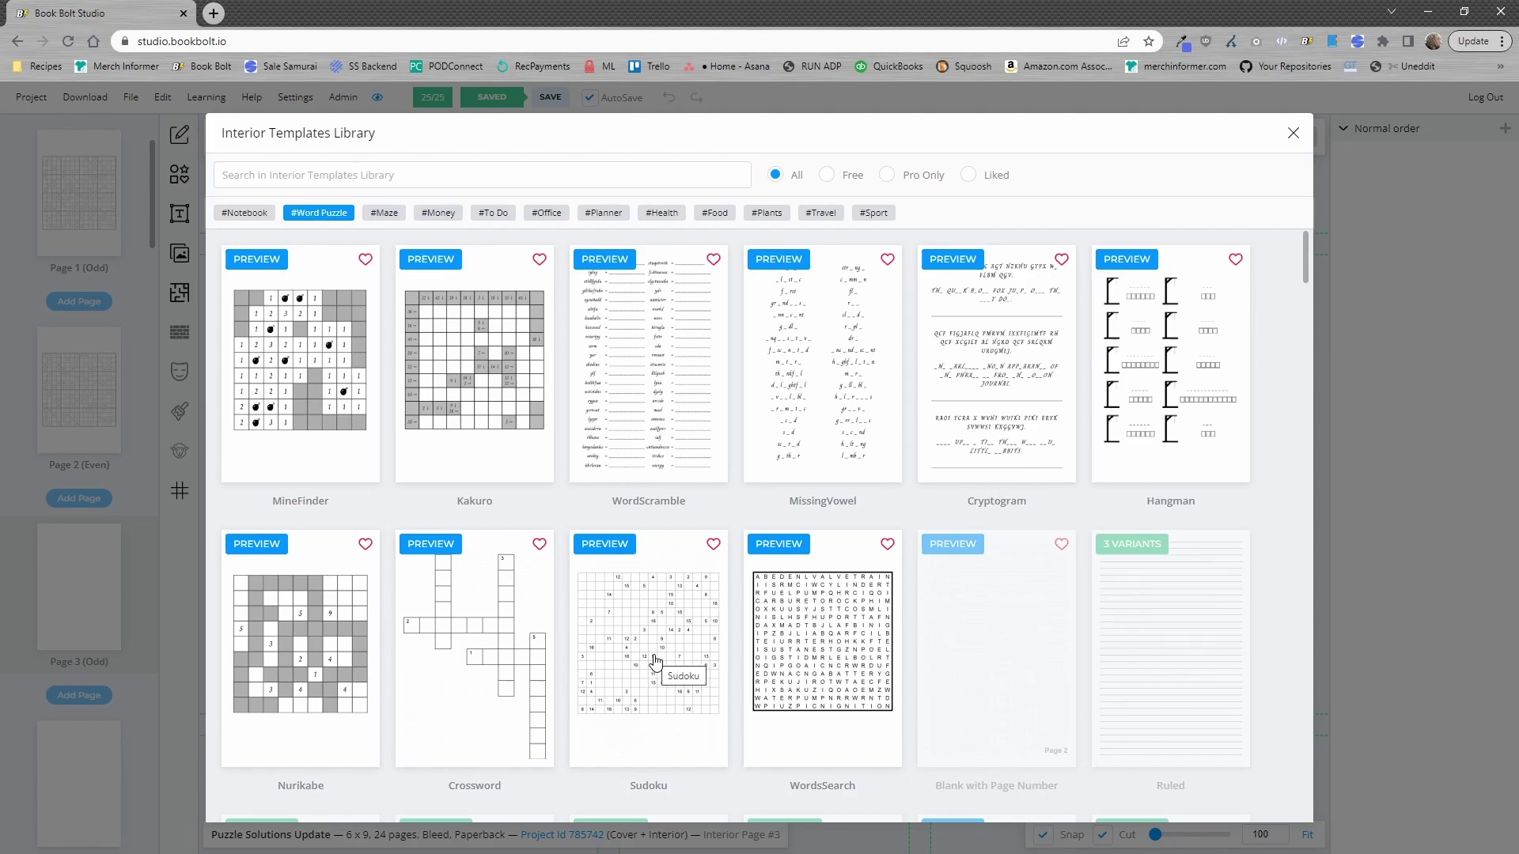
left_click(680, 662)
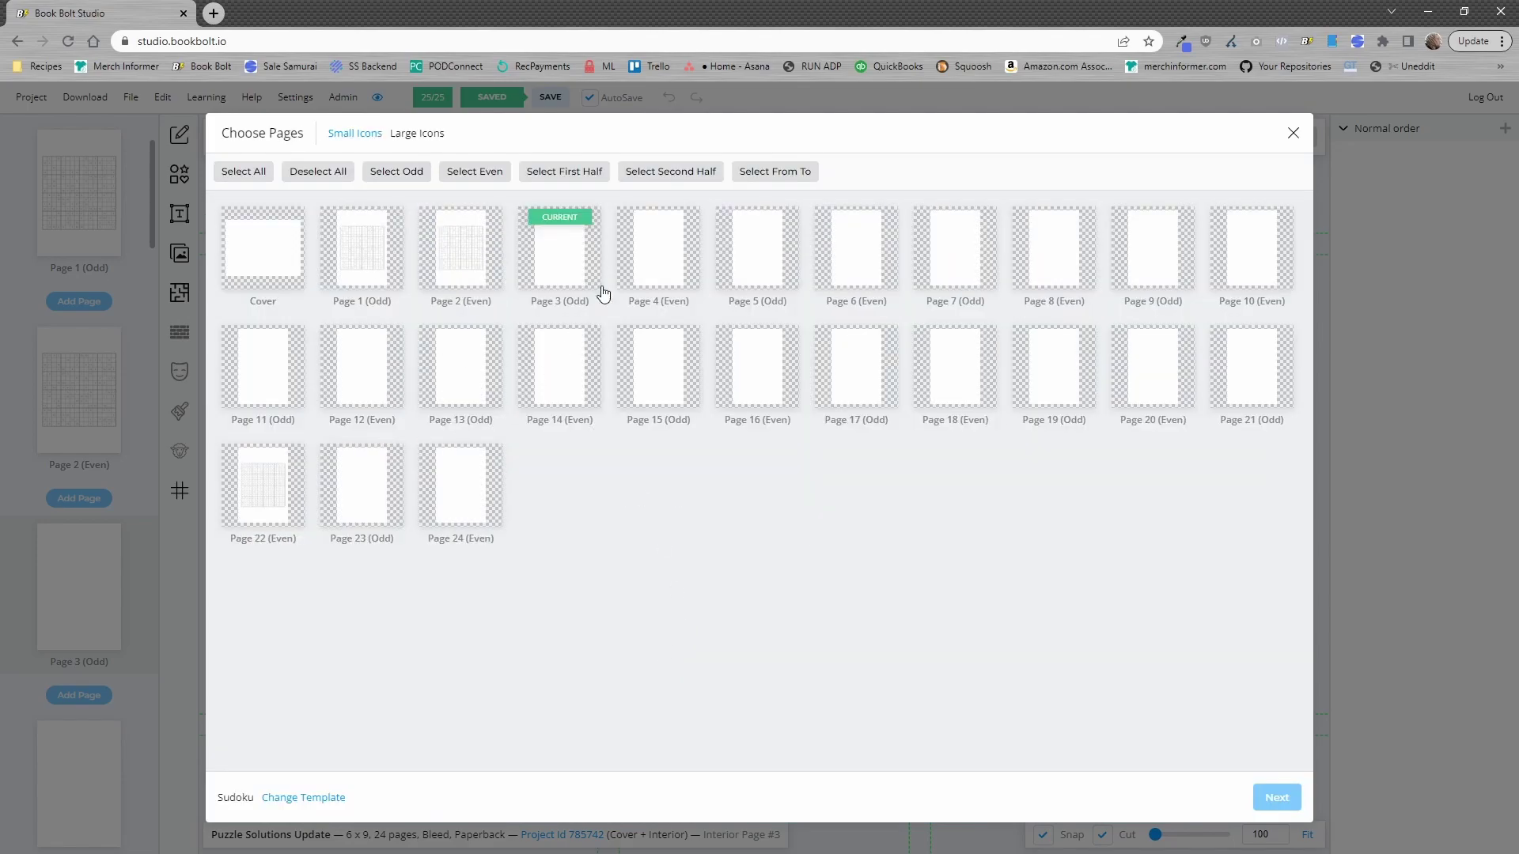
left_click(567, 271)
left_click(1277, 797)
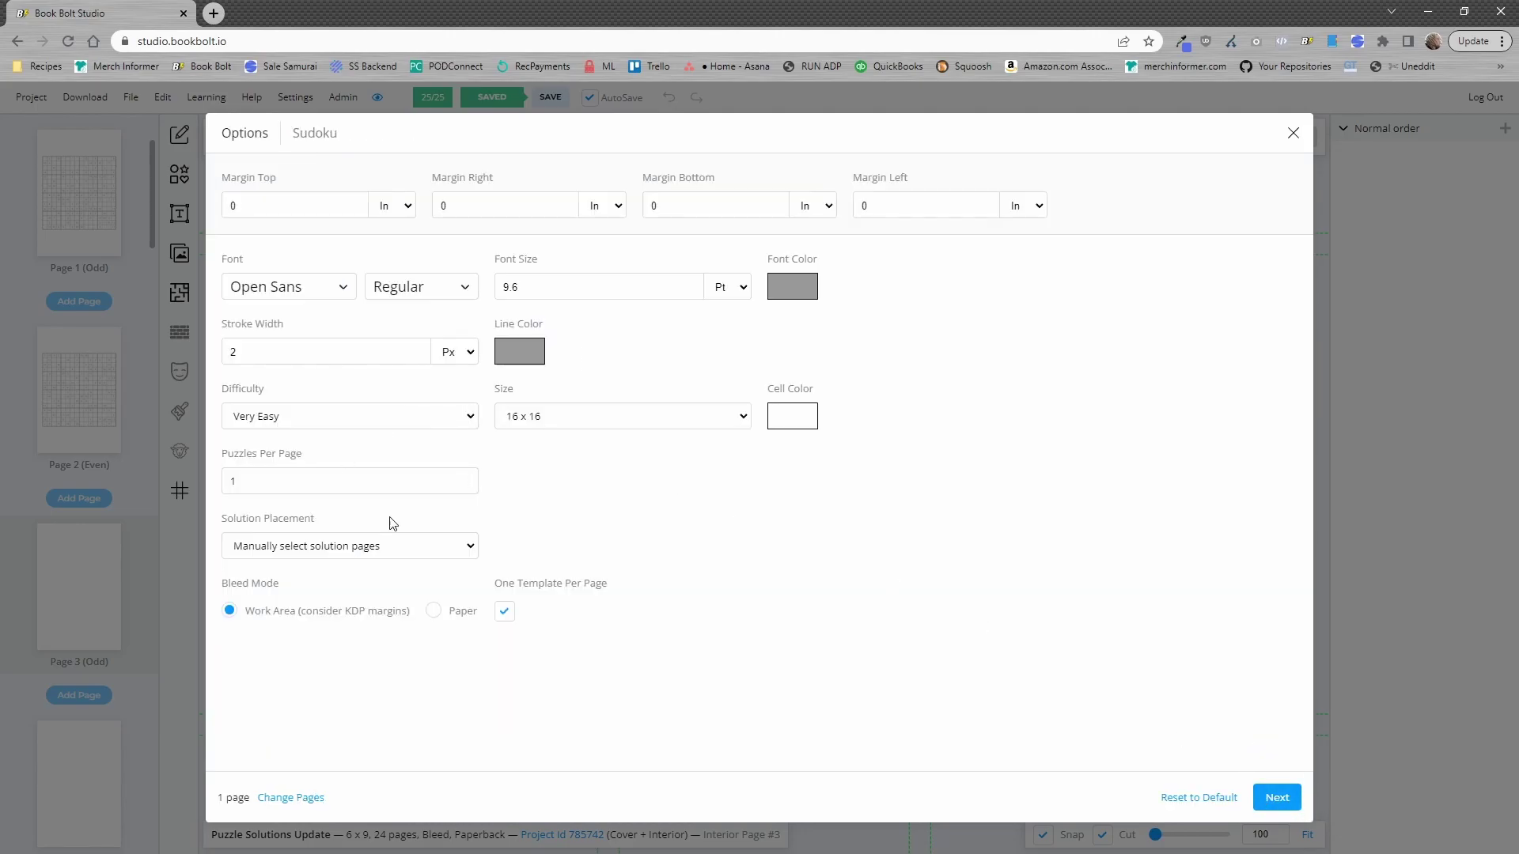
left_click(358, 552)
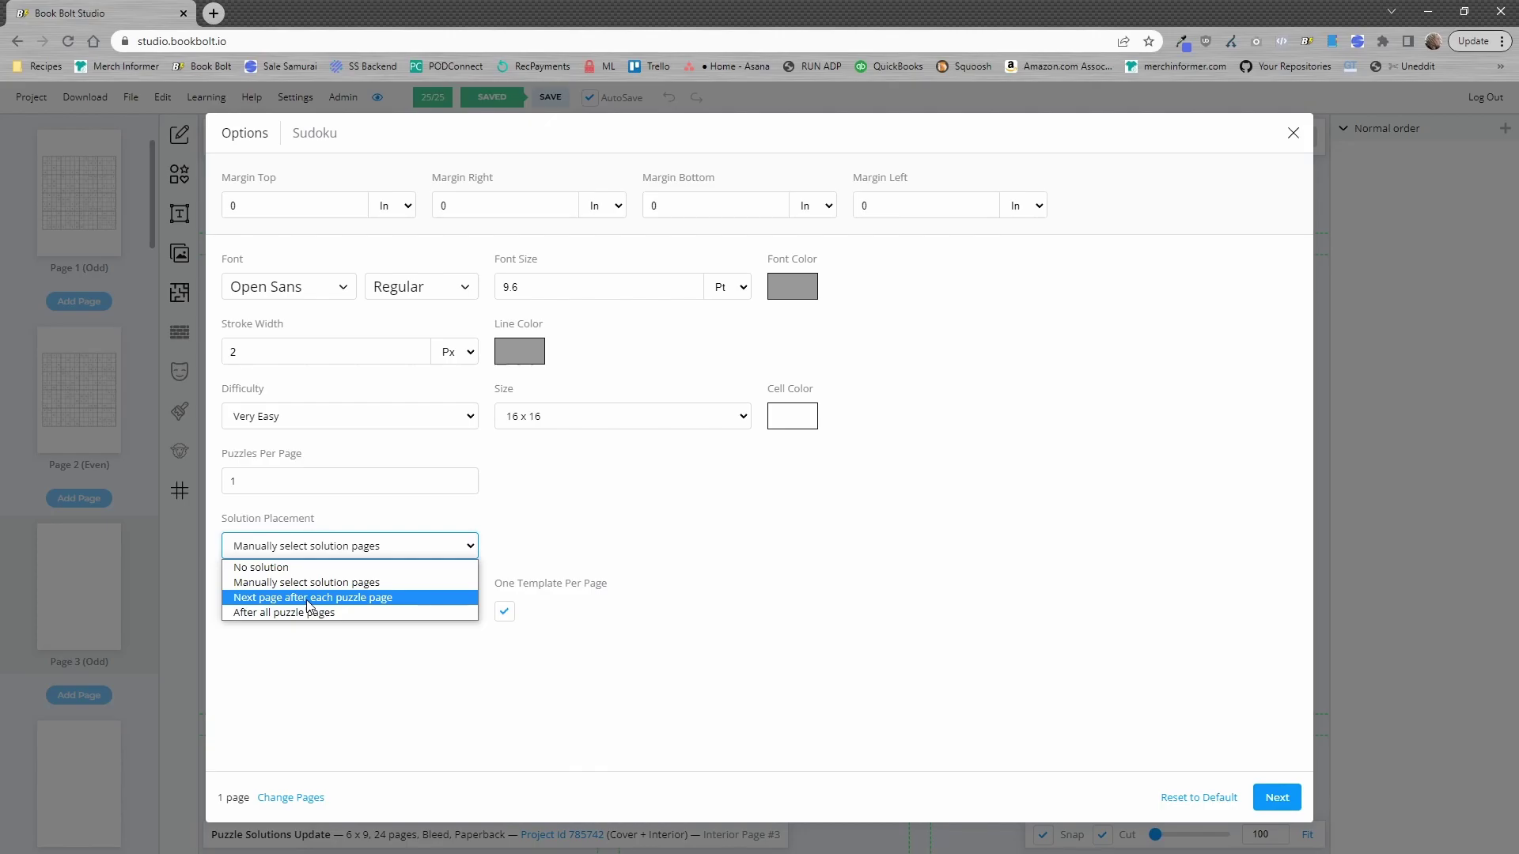
Step: Add Pages 5 and 7 to the Sudoku's target pages alongside Page 3
left_click(298, 796)
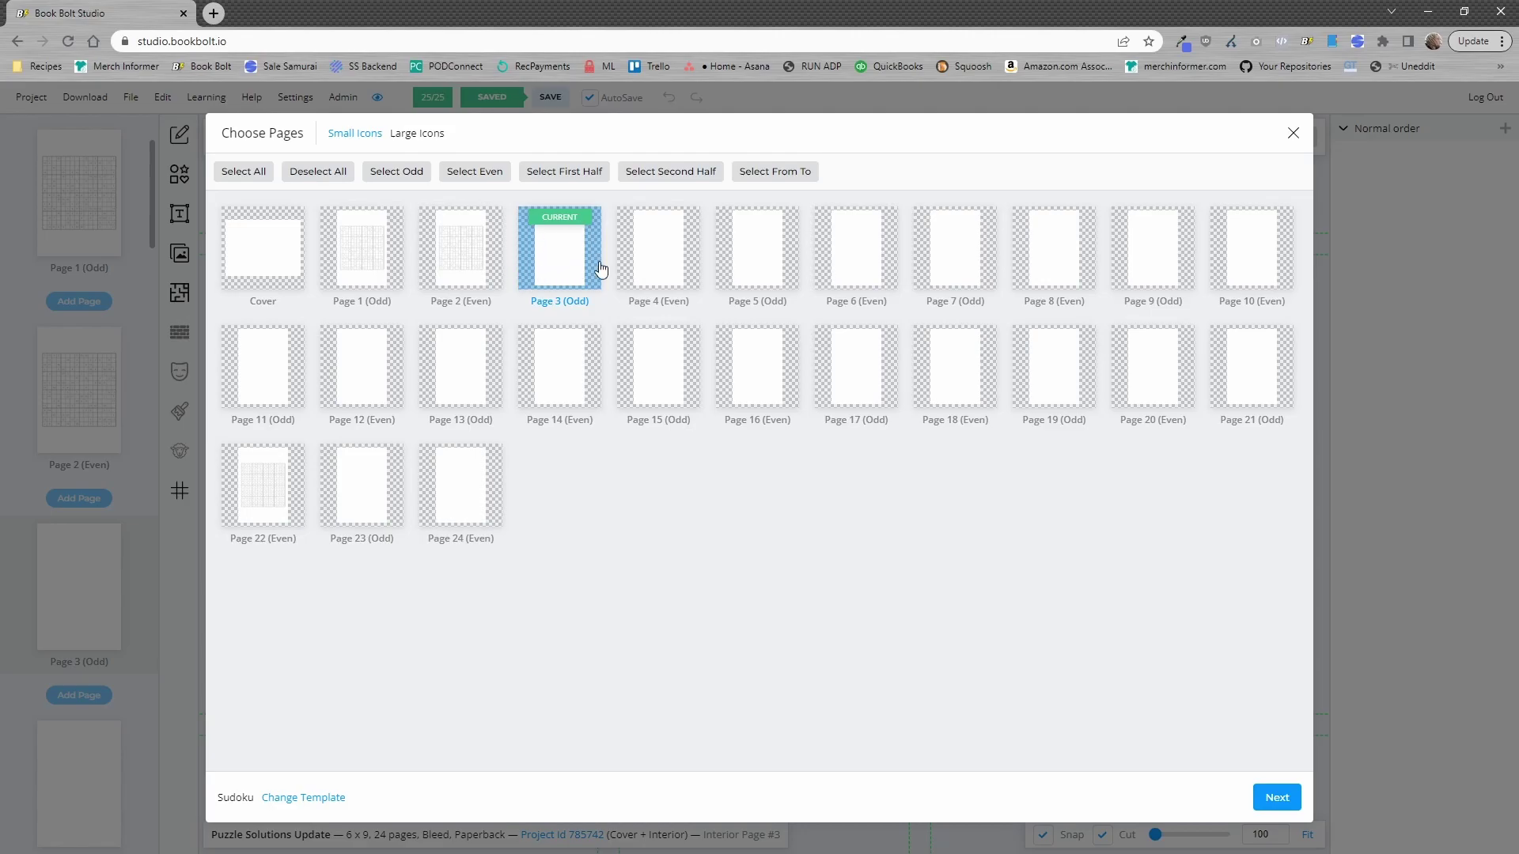
left_click(762, 275)
left_click(953, 260)
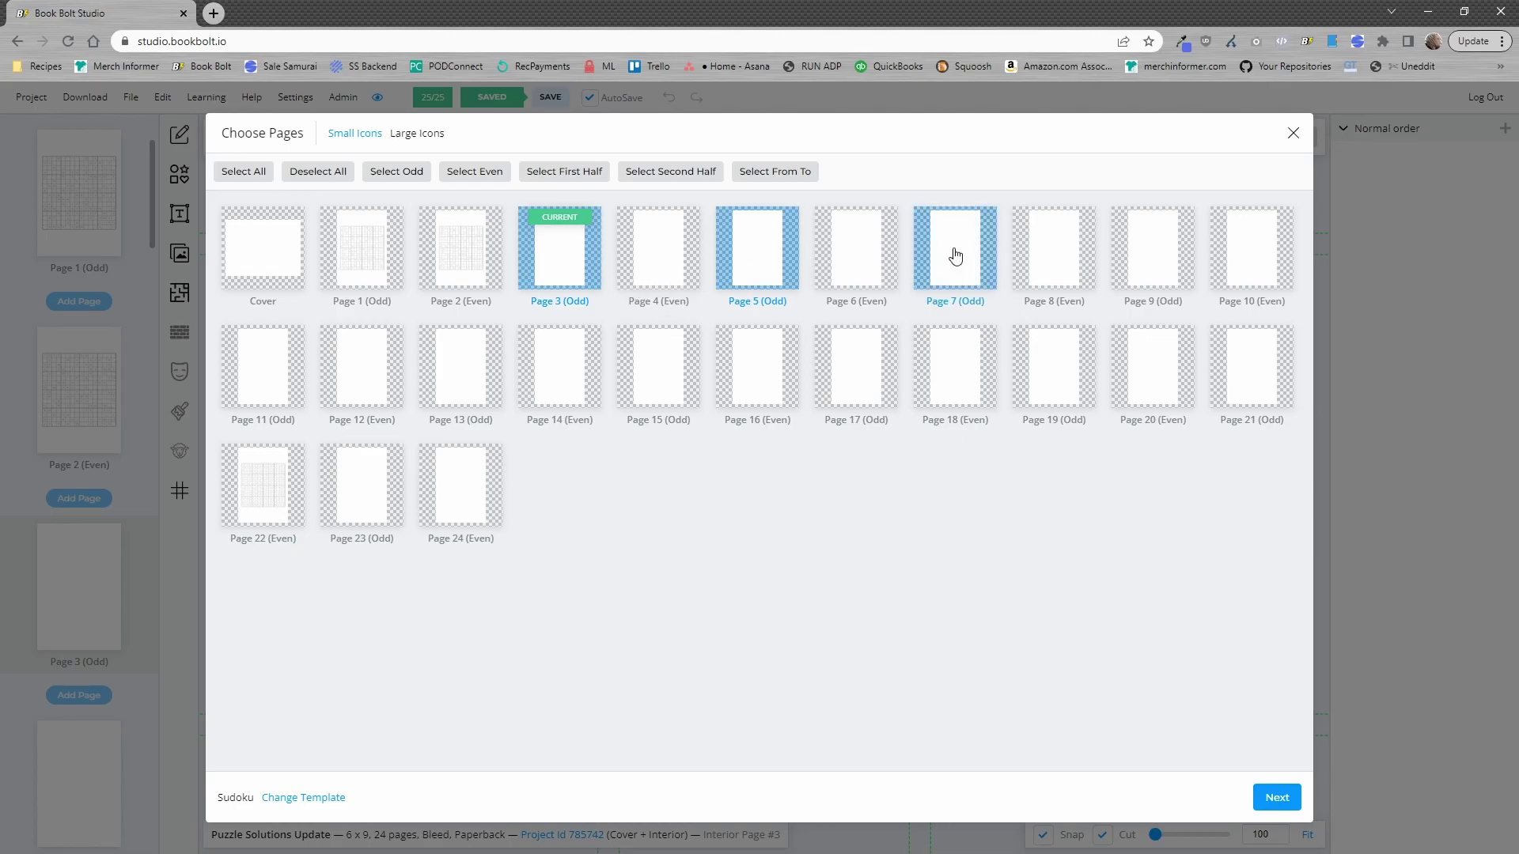
left_click(1276, 800)
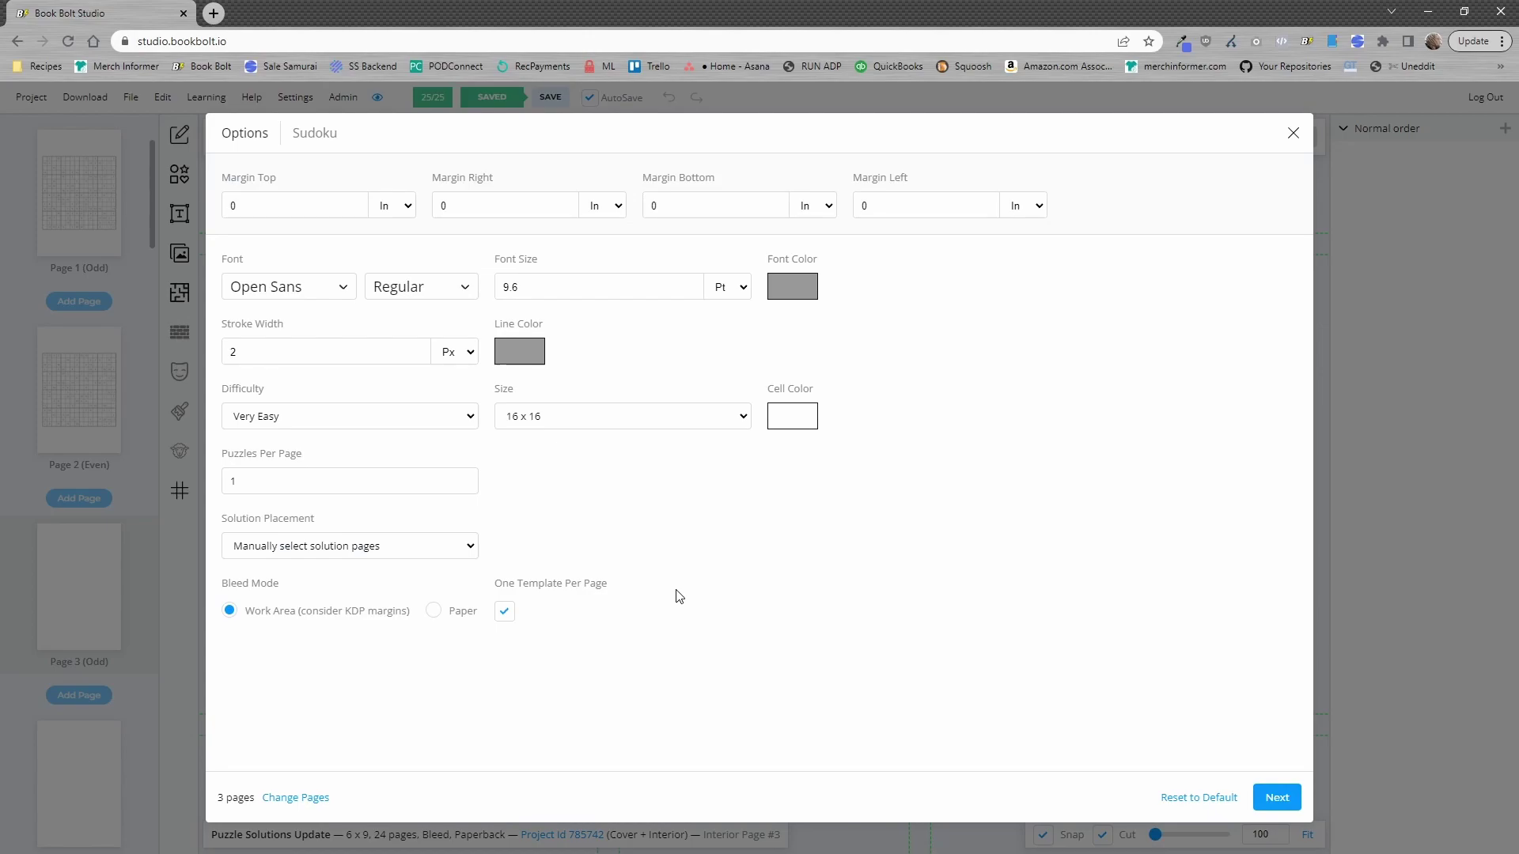
Step: Set solution placement to 'Next page after each puzzle page' and continue to the solution pages
left_click(348, 545)
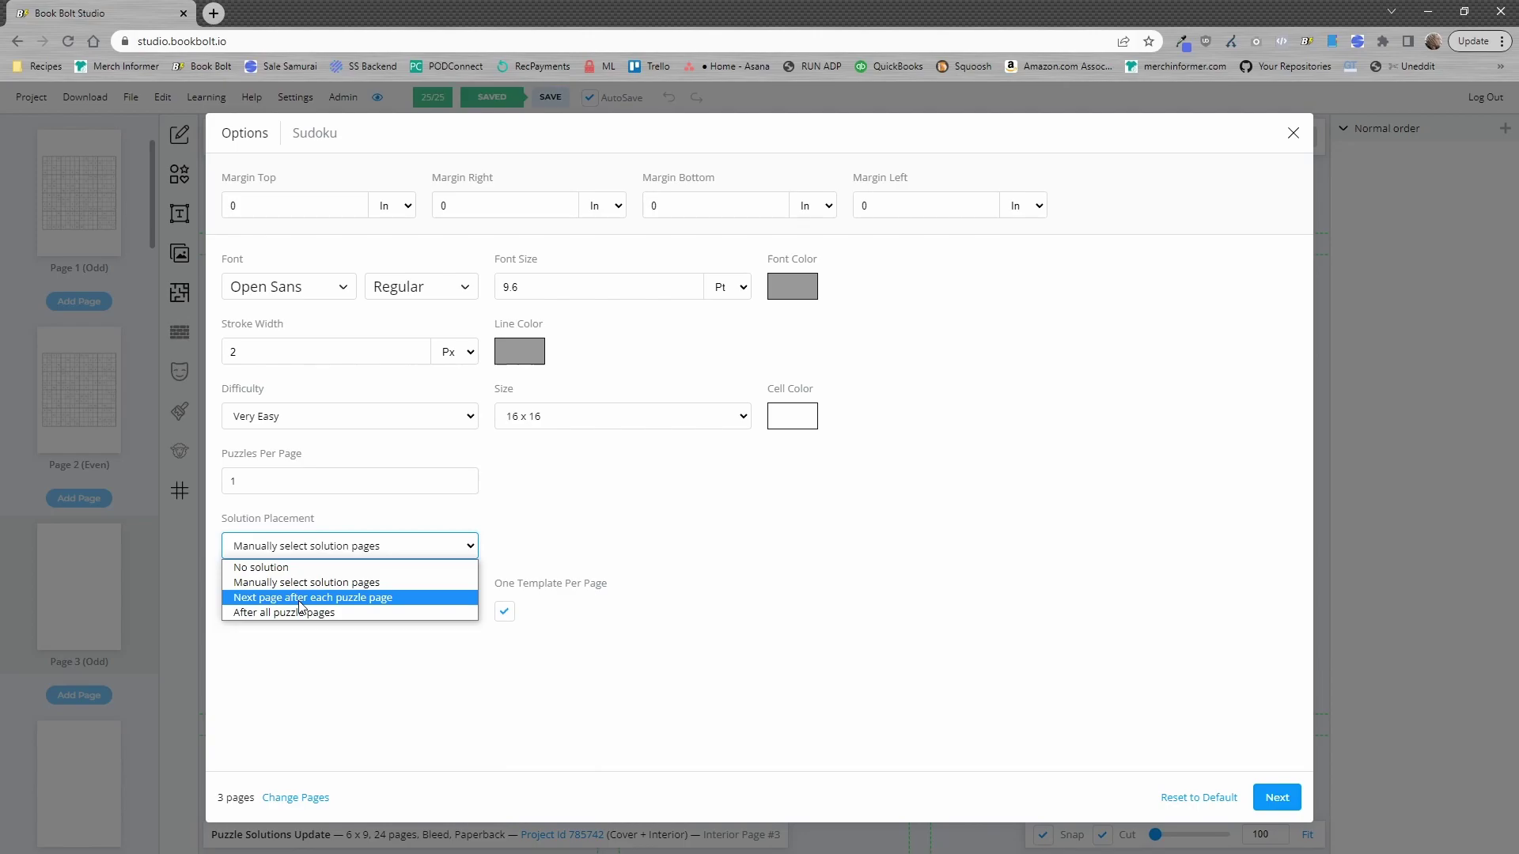
left_click(301, 599)
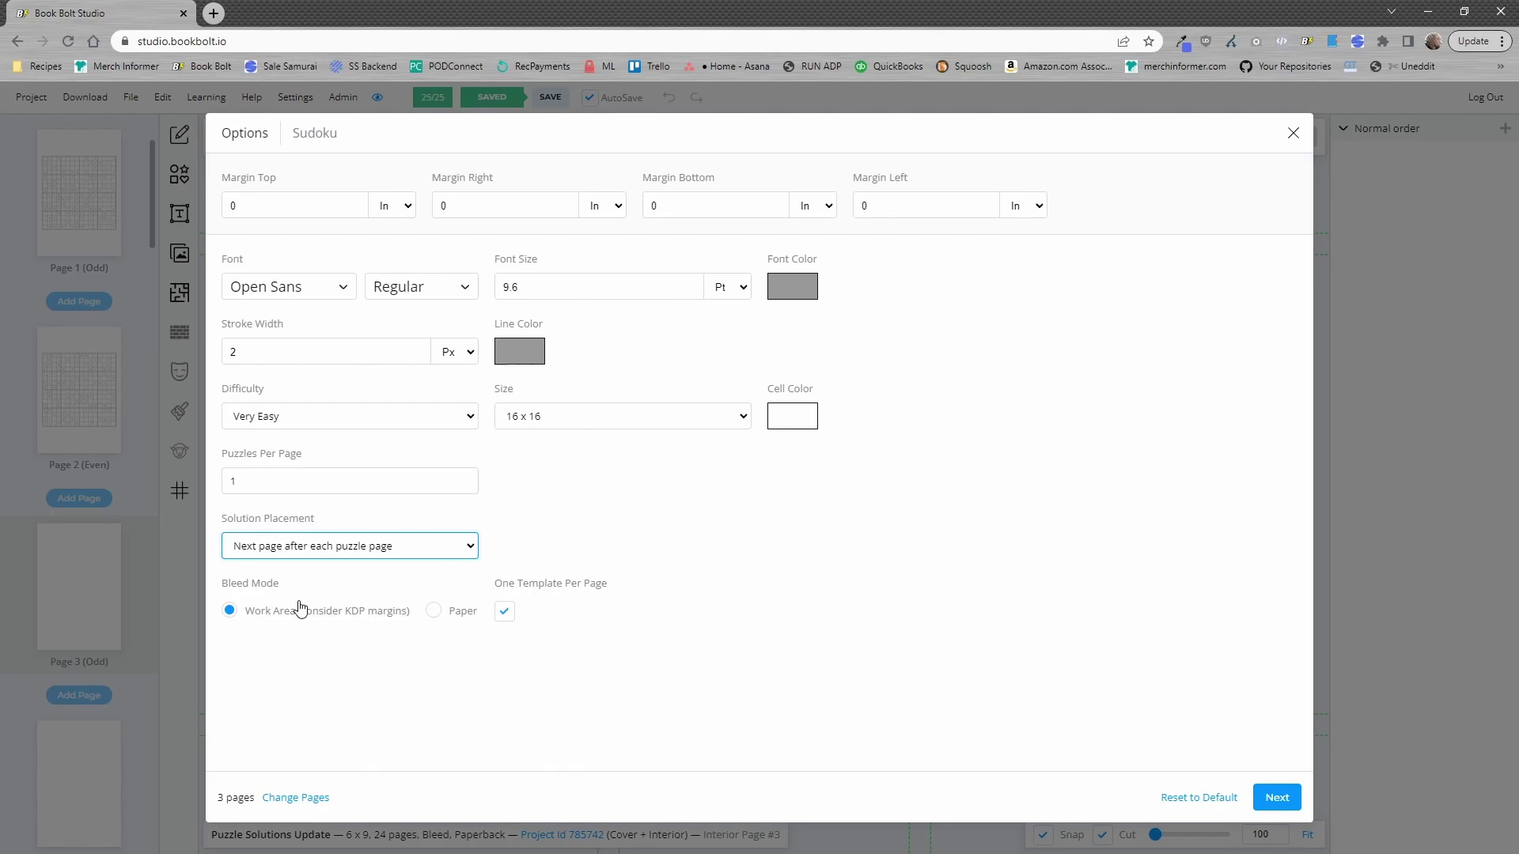
left_click(1277, 798)
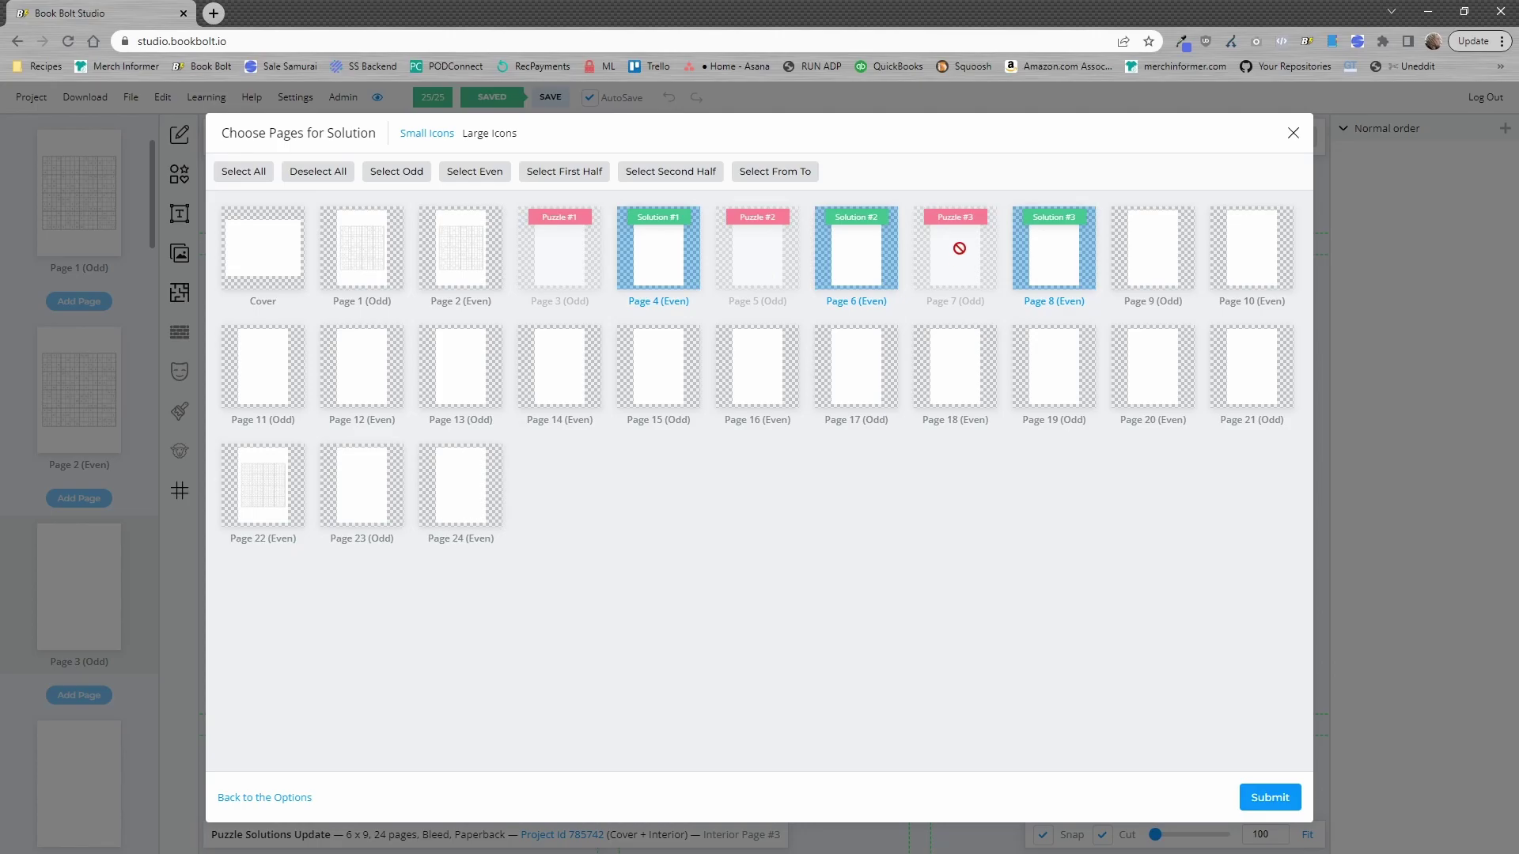
Step: Generate the three puzzles, then view Page 7's Sudoku and its solution on Page 8
left_click(1277, 799)
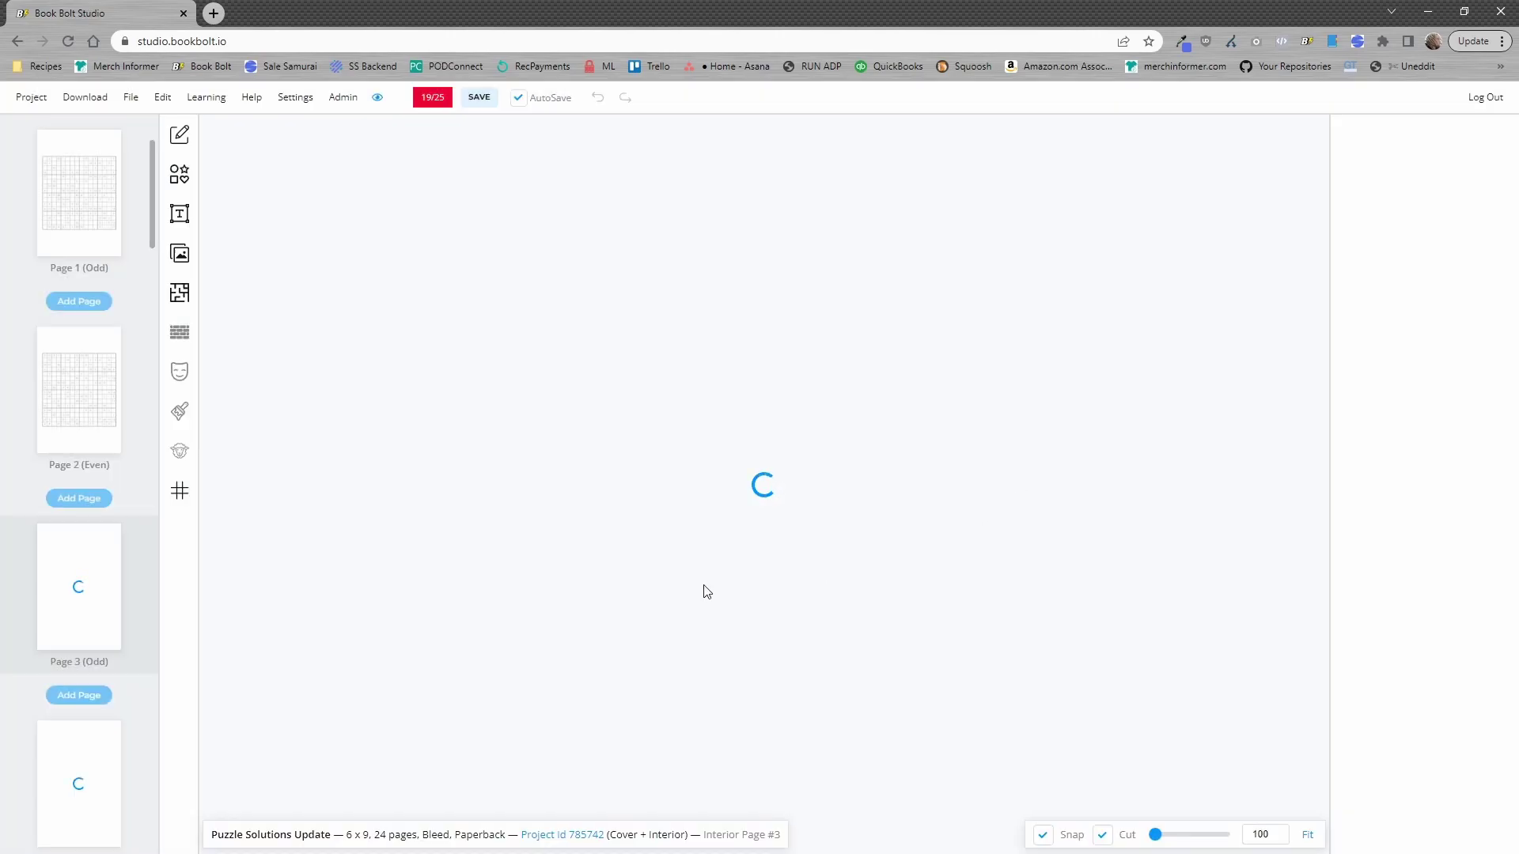
scroll(112, 533, "down", 3)
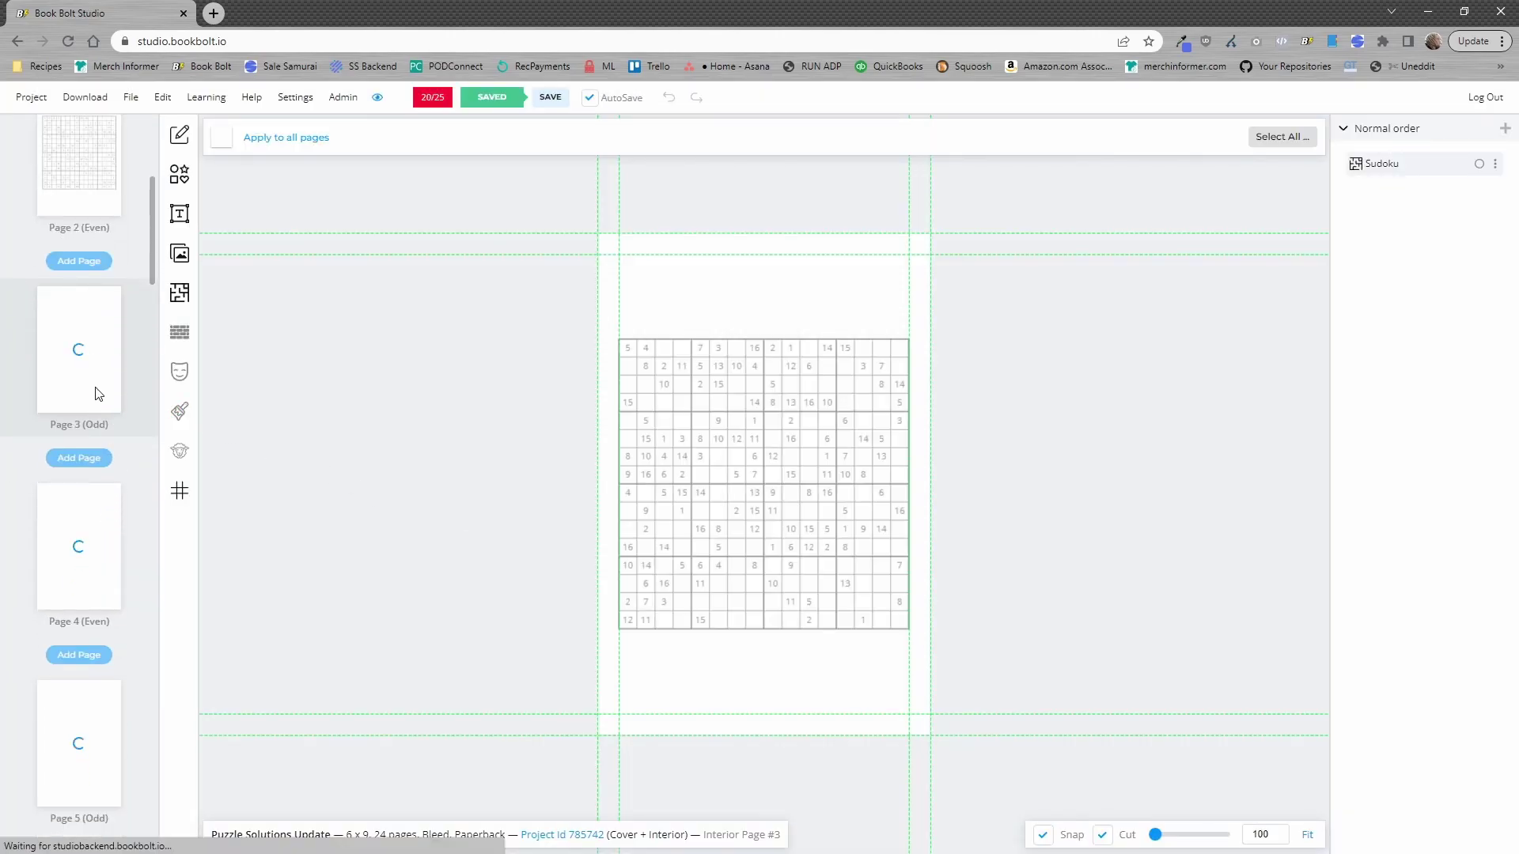
scroll(91, 546, "down", 6)
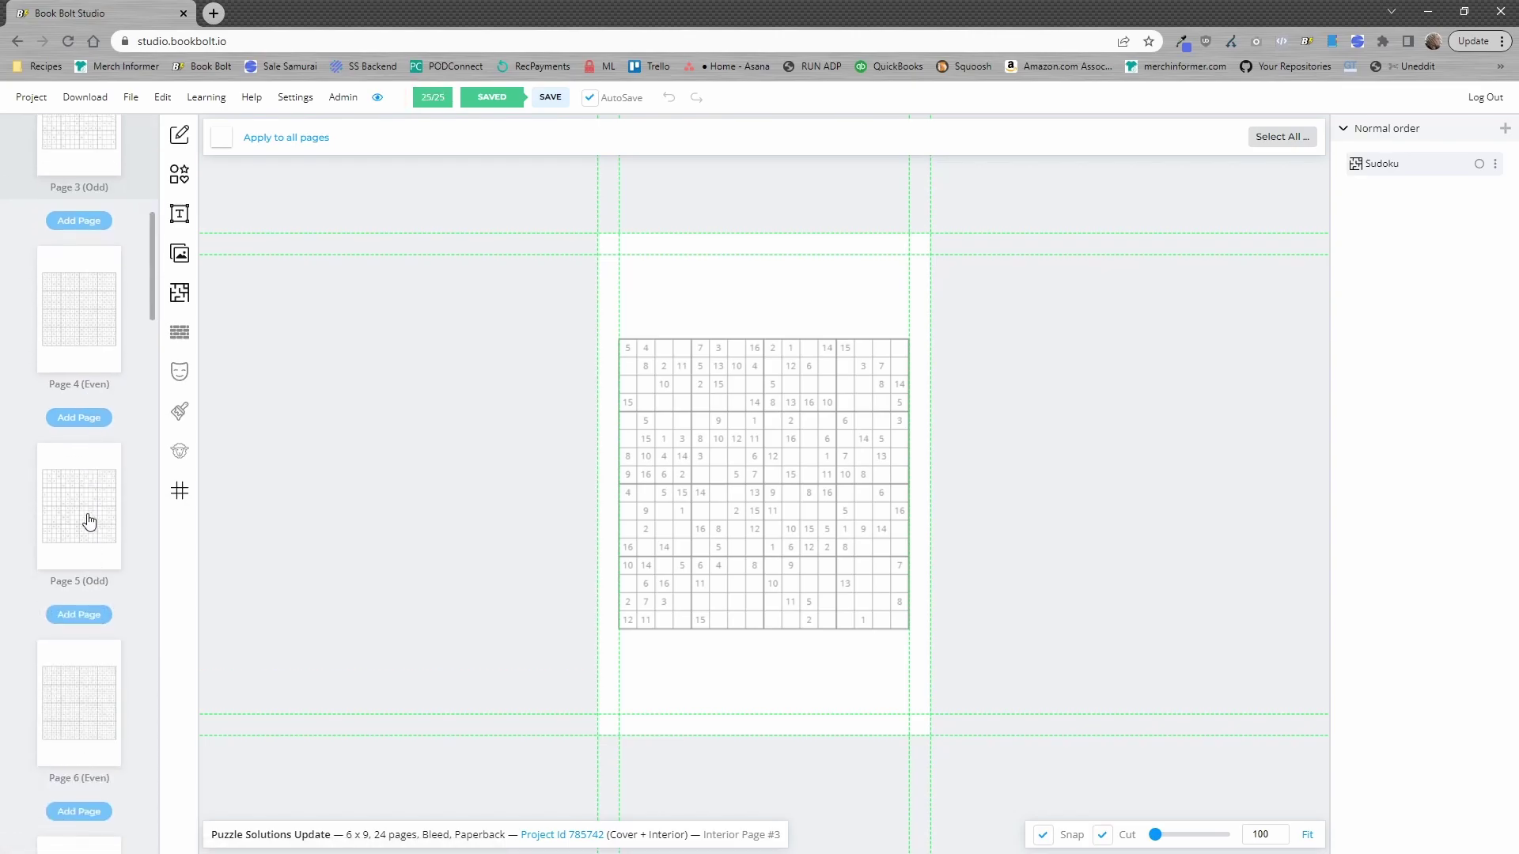
scroll(89, 550, "down", 4)
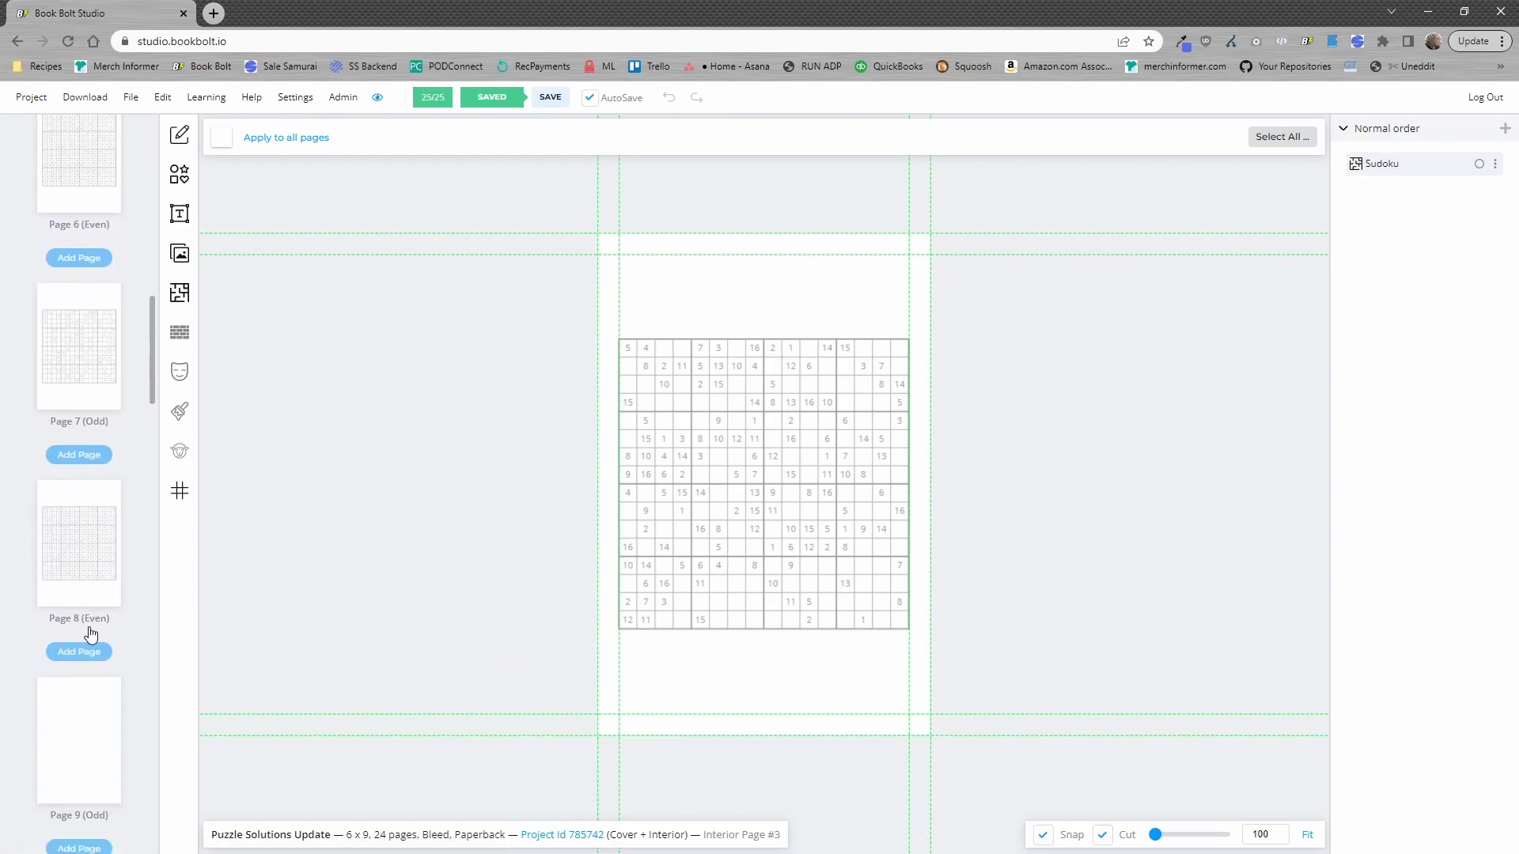
left_click(61, 348)
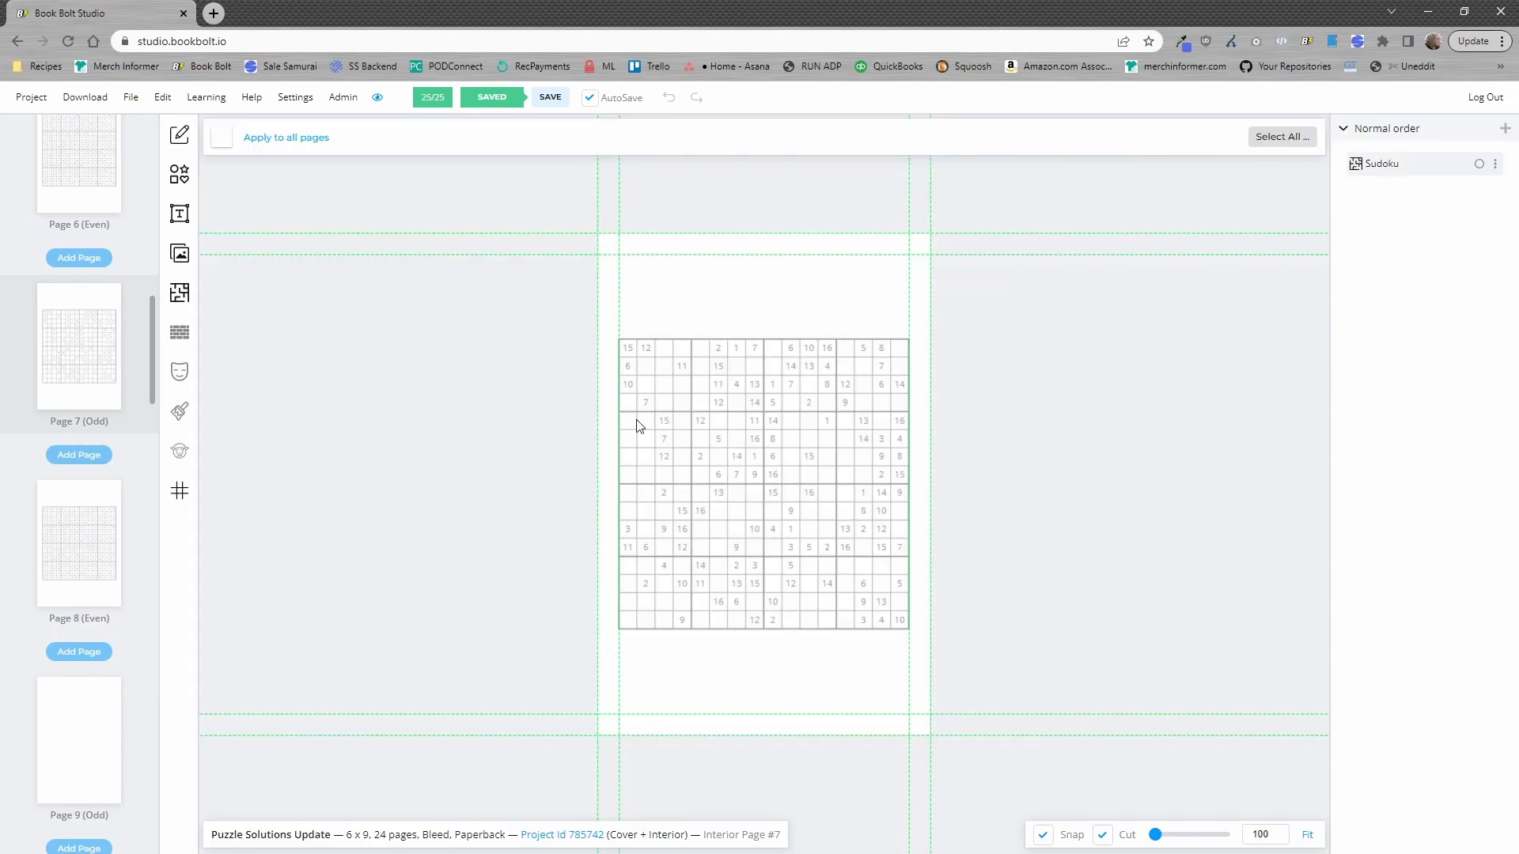
left_click(71, 549)
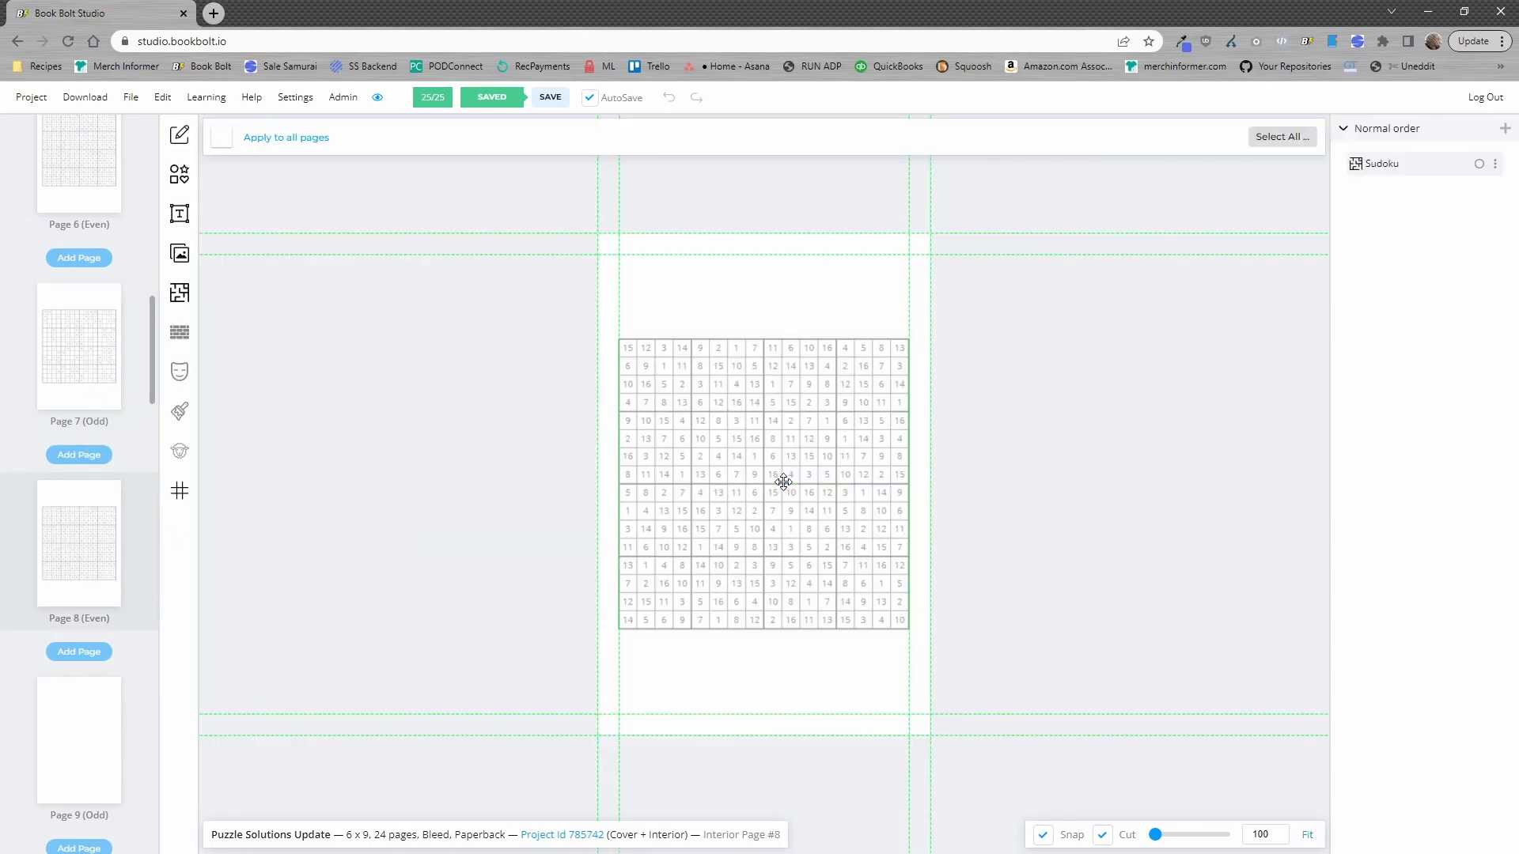